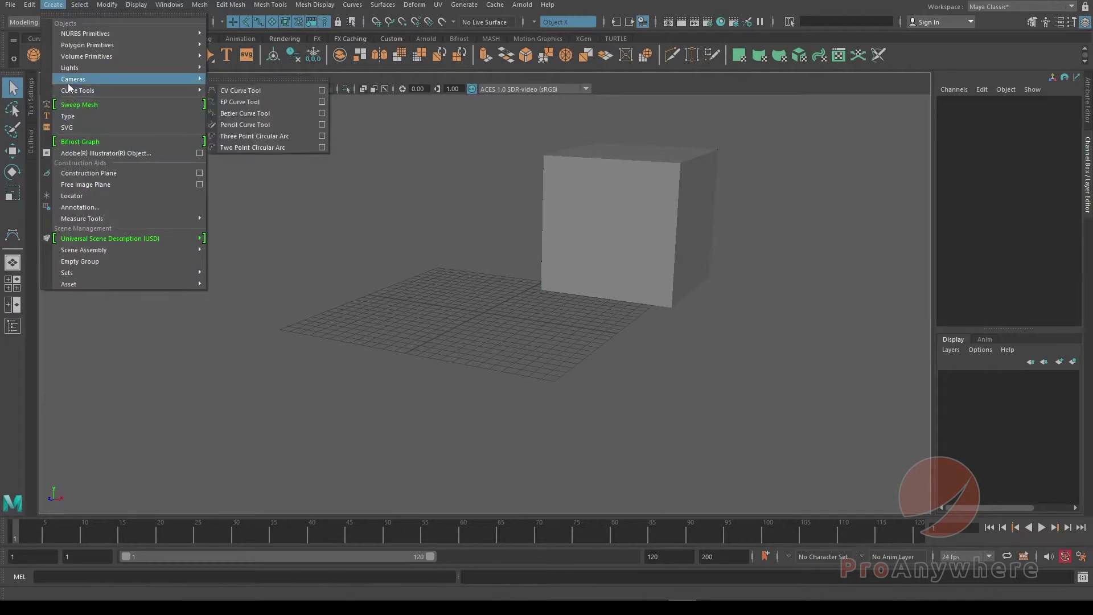
Create a locator at the grid's origin and activate the Move tool for it
left_click(74, 196)
scroll(617, 322, "up", 5)
left_click_drag(541, 342, 630, 330, "alt")
key("w")
left_click_drag(487, 322, 524, 282, "alt")
left_click_drag(650, 282, 669, 284, "alt")
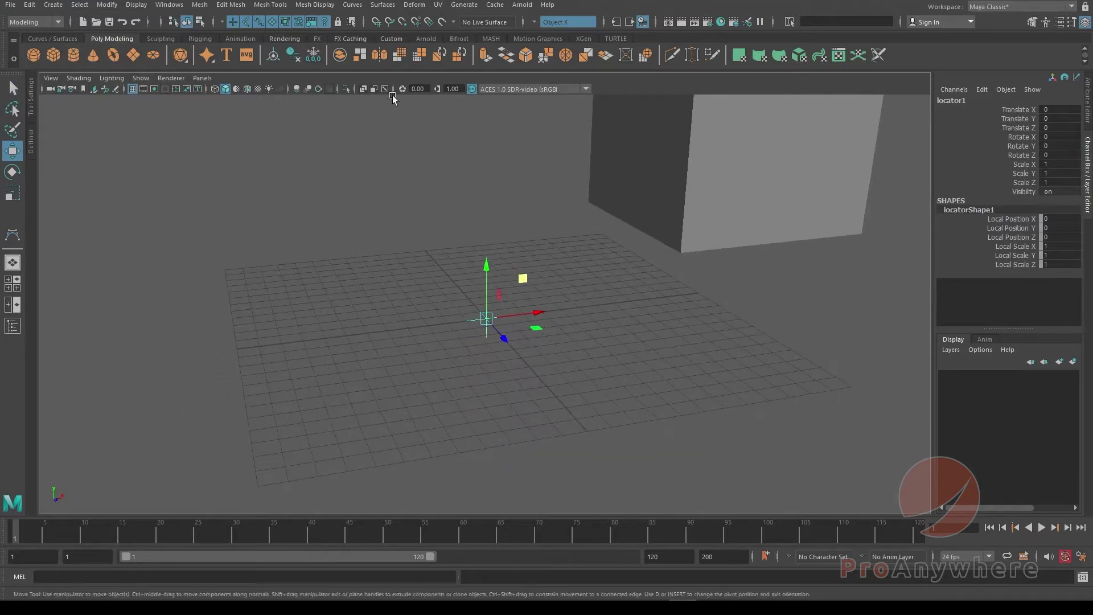
Enable point snapping and snap the locator onto the cube's lower back corner nearest the grid
left_click(402, 23)
left_click_drag(547, 217, 481, 361, "alt")
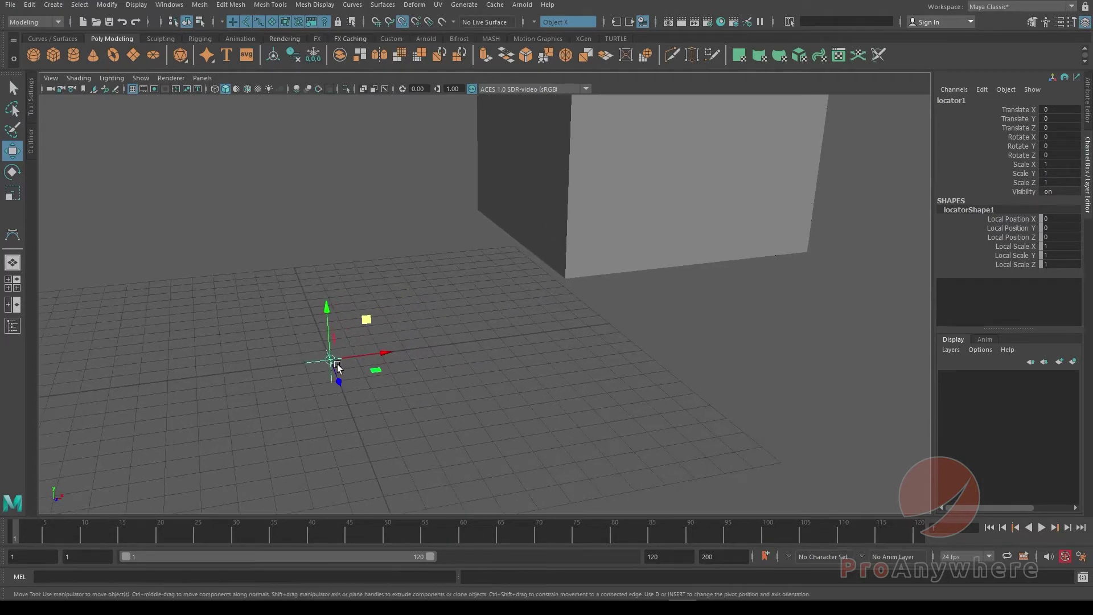
left_click_drag(331, 360, 344, 324)
left_click(514, 169)
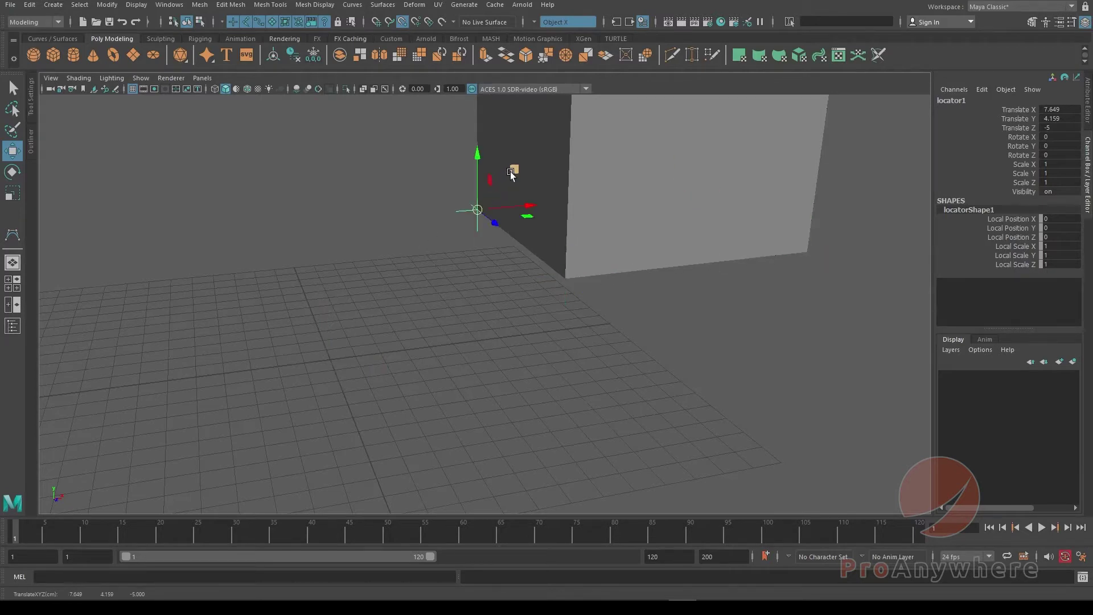
Snap the locator between the cube's bottom corners, leaving it on the front corner nearest the grid at Z 5
middle_click_drag(559, 276, 813, 259)
middle_click_drag(571, 261, 481, 214)
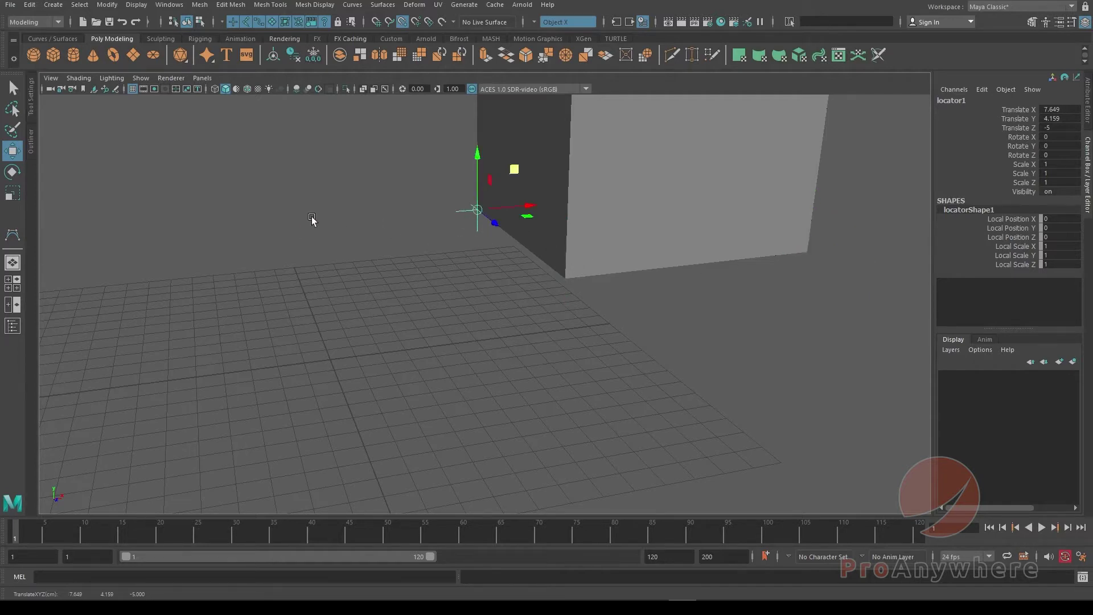
middle_click_drag(556, 264, 562, 276)
scroll(500, 309, "down", 5)
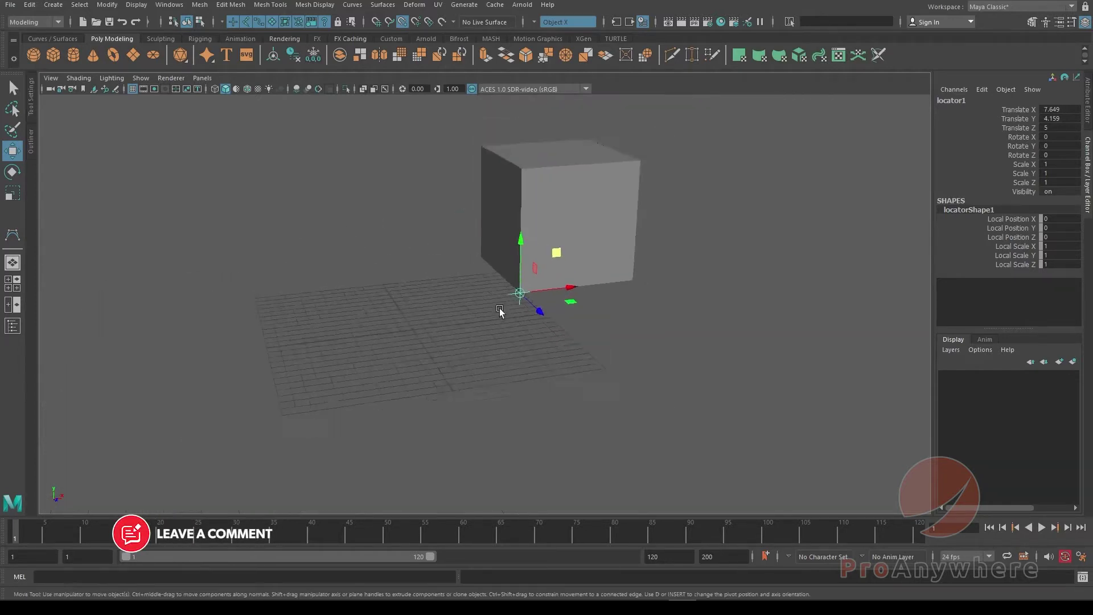
scroll(500, 309, "down", 1)
left_click_drag(466, 313, 447, 312, "alt")
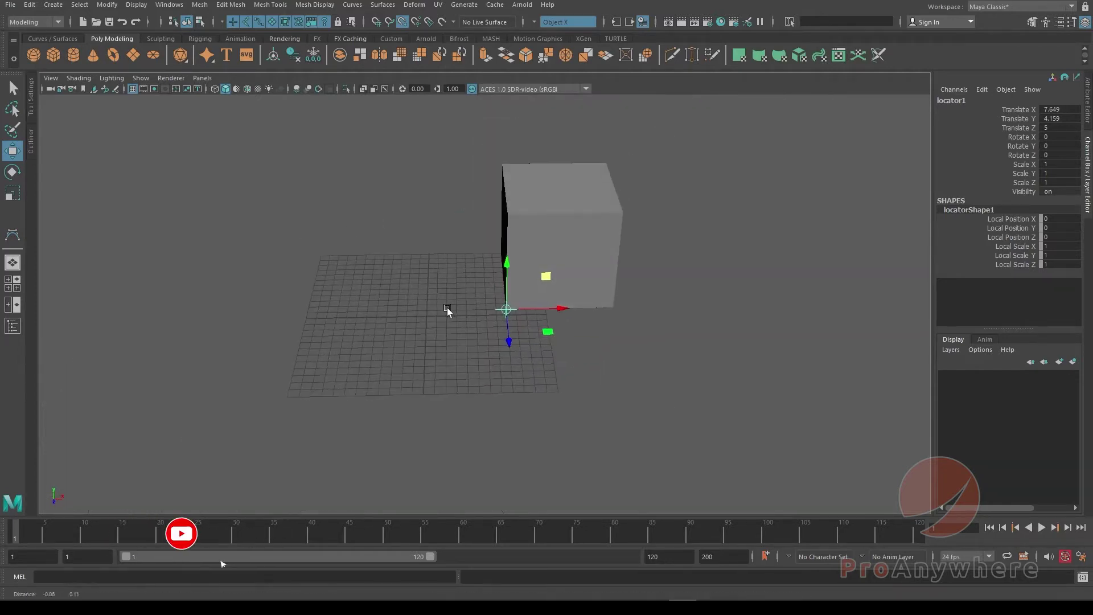
middle_click_drag(446, 312, 487, 308, "alt")
scroll(490, 273, "up", 3)
scroll(524, 289, "up", 1)
left_click_drag(540, 278, 469, 309, "alt")
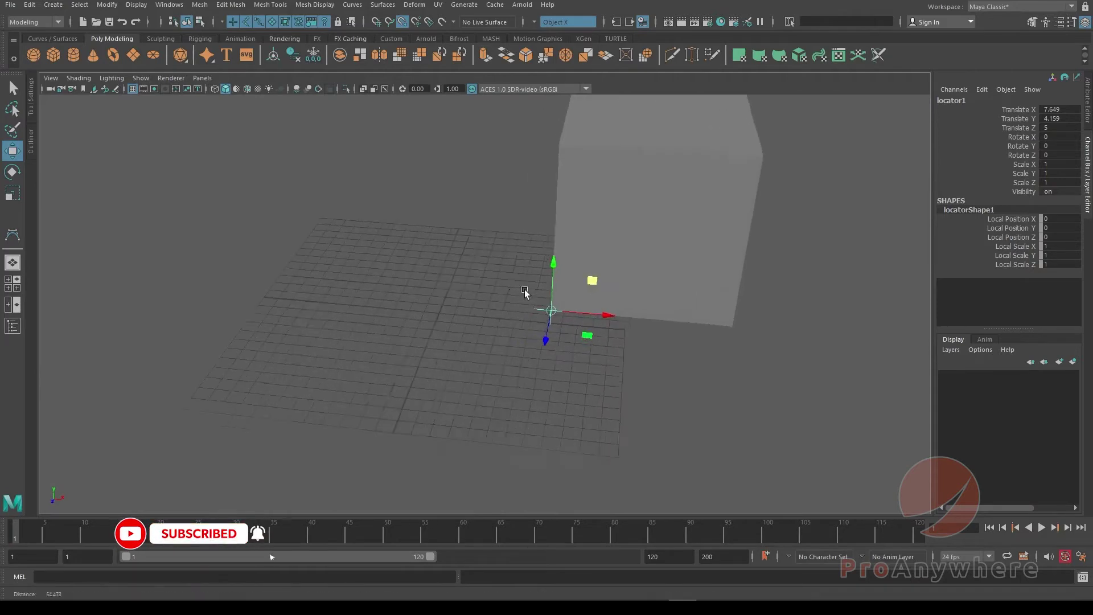
key("q")
Create a NURBS plane at the grid's origin
left_click(53, 5)
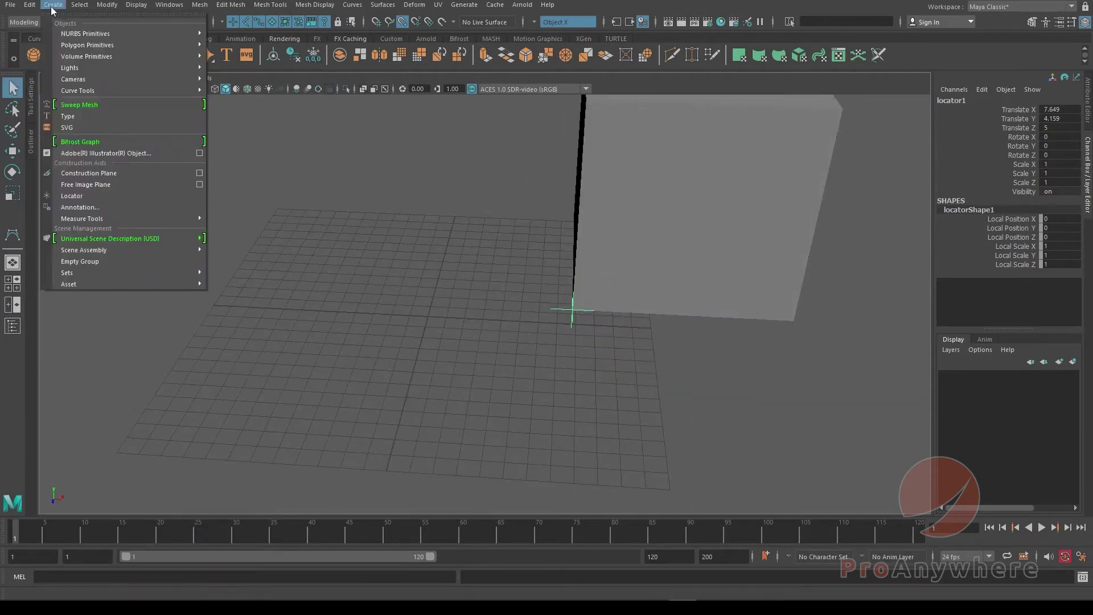
mouse_move(176, 28)
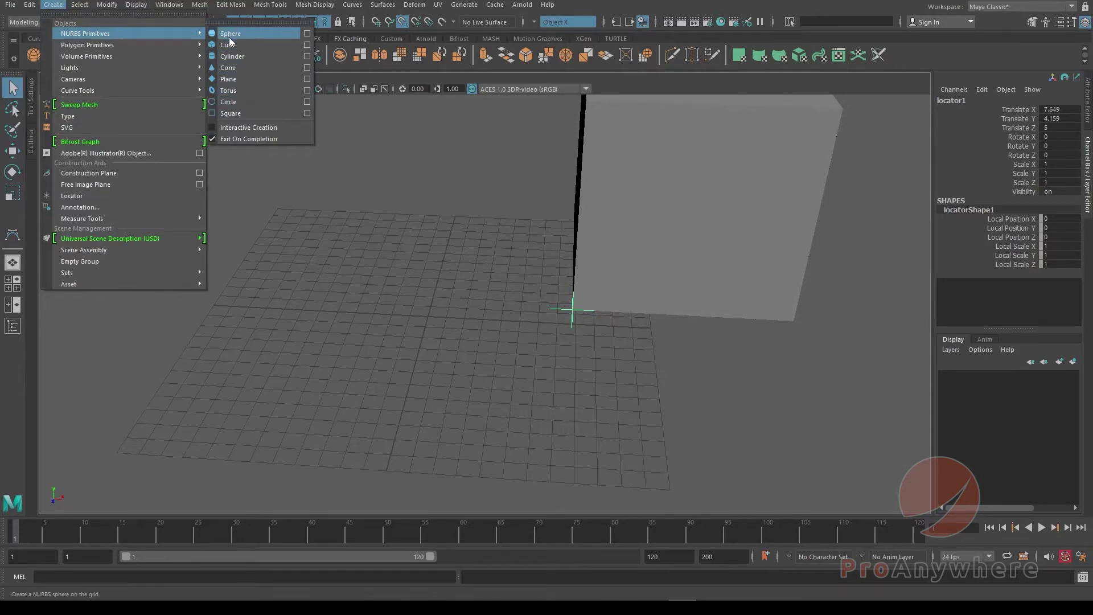
left_click(239, 80)
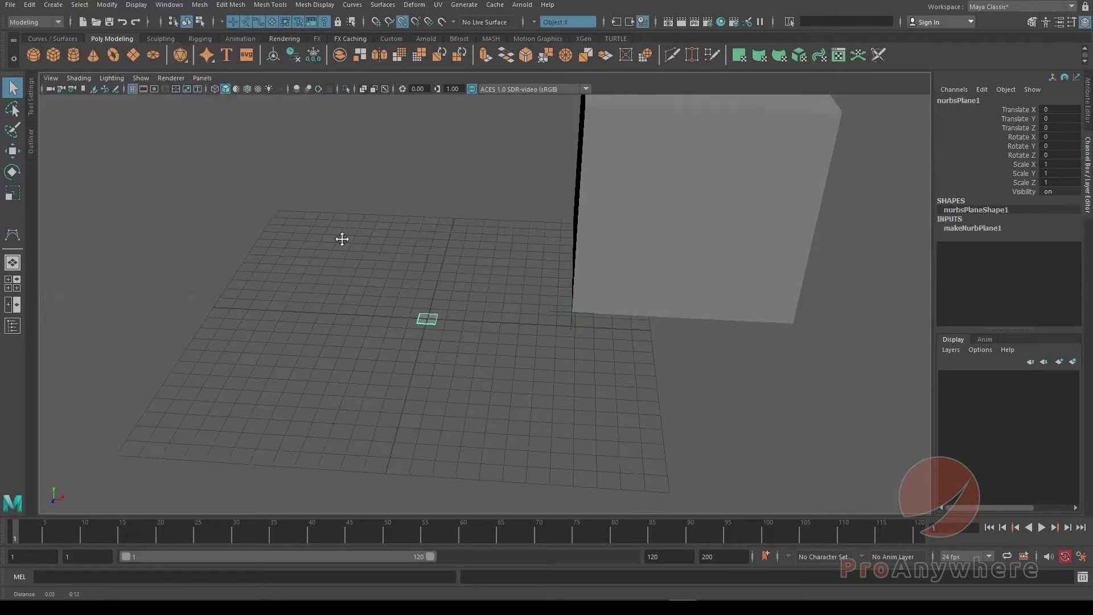
right_click_drag(342, 239, 555, 385, "alt")
left_click_drag(480, 293, 339, 142, "alt")
Turn off point snapping and move the NURBS plane freely to about X -4.37, Y 7.38
key("w")
key("ctrl+z")
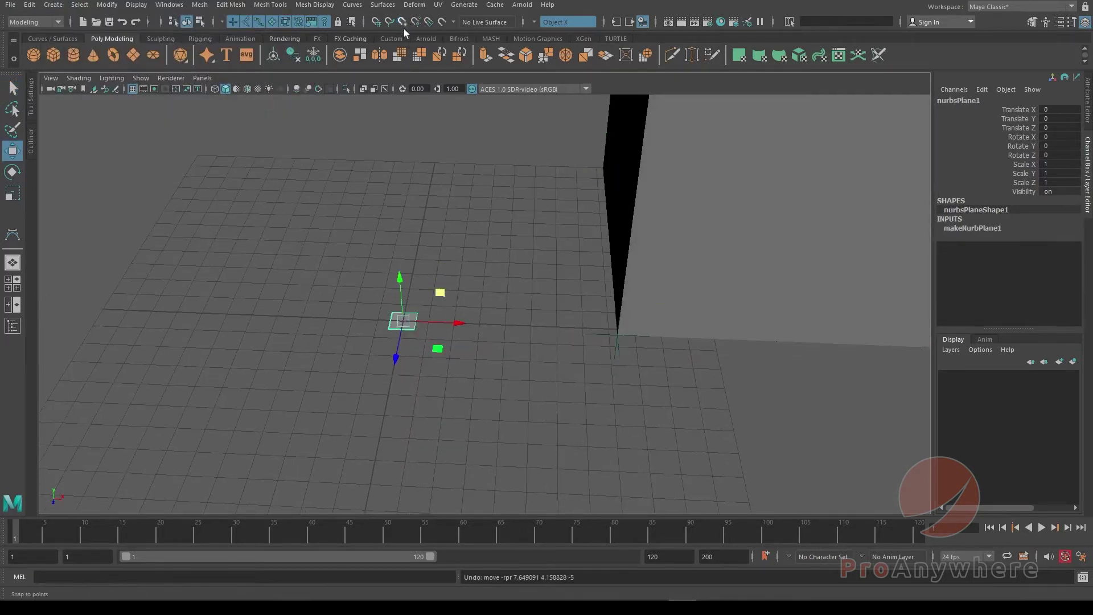
left_click_drag(440, 292, 295, 118)
middle_click_drag(334, 208, 435, 301, "alt")
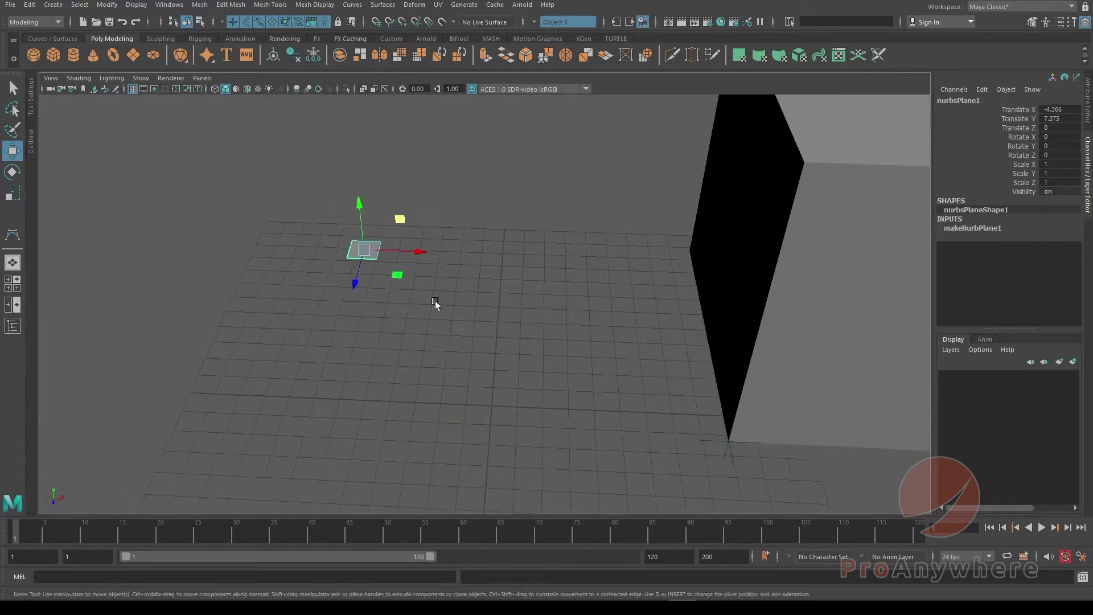
left_click_drag(436, 303, 446, 244, "alt")
key("q")
Examine the NURBS plane's shape attributes, including its Object Display settings
key("ctrl+a")
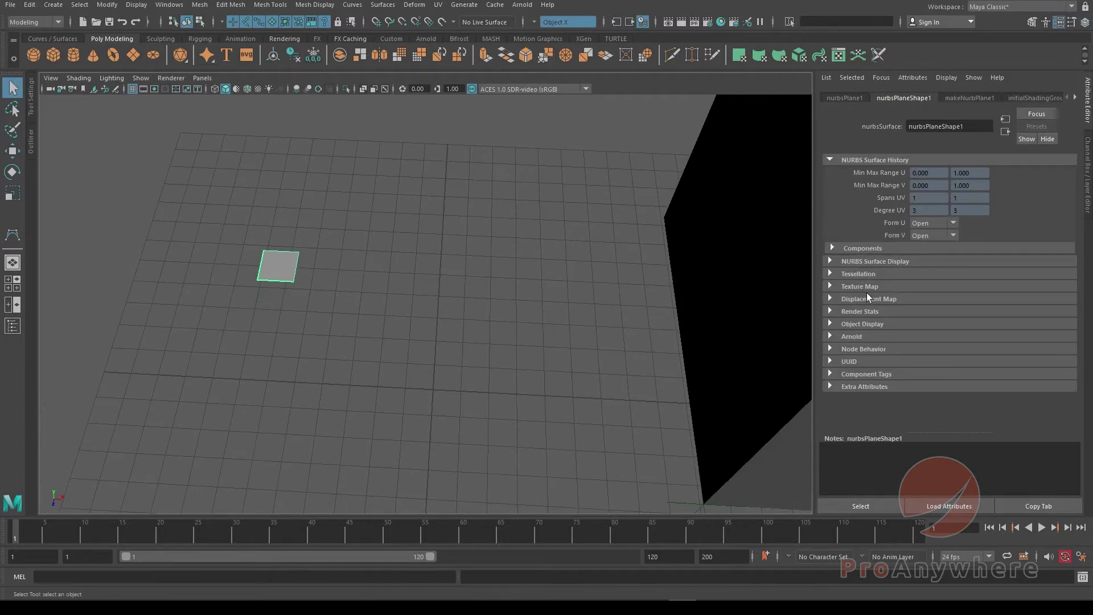
left_click(886, 323)
scroll(975, 320, "down", 3)
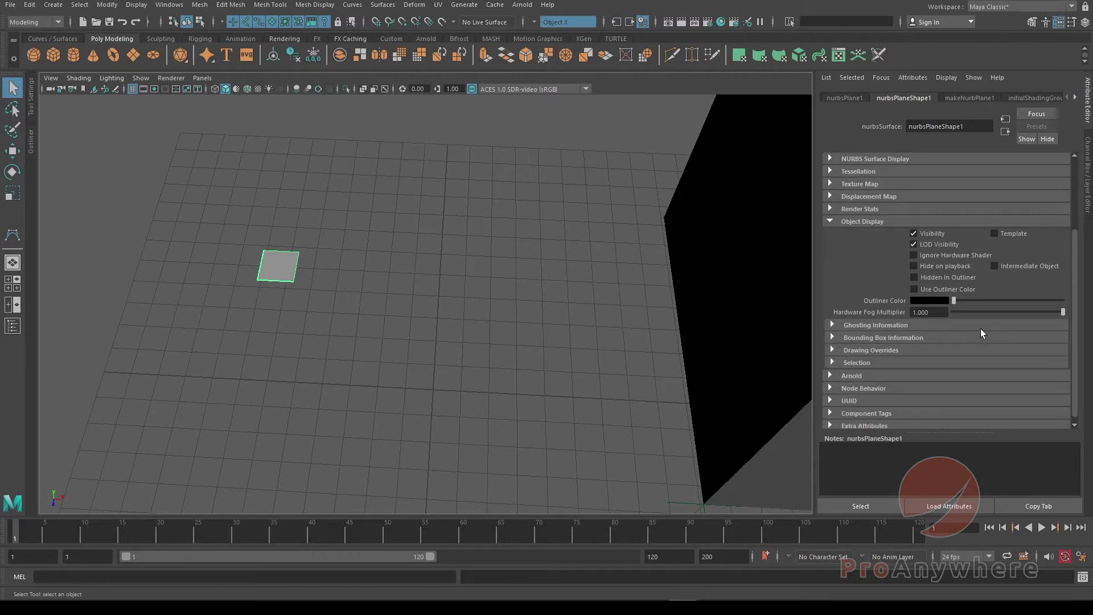
left_click_drag(620, 322, 568, 276, "alt")
scroll(568, 275, "down", 2)
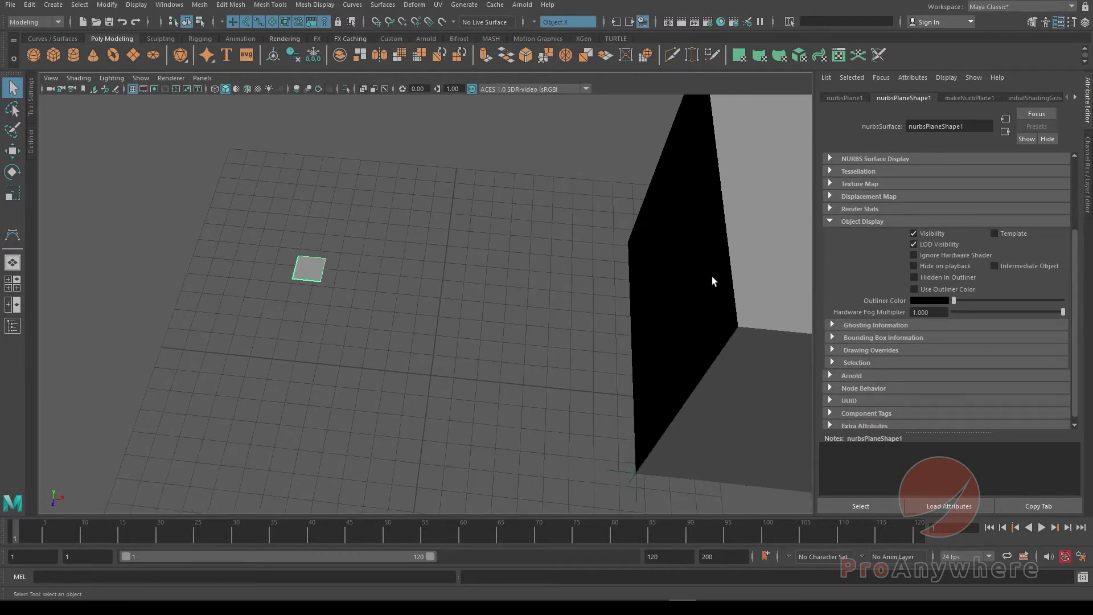
scroll(881, 195, "up", 1)
scroll(886, 228, "up", 1)
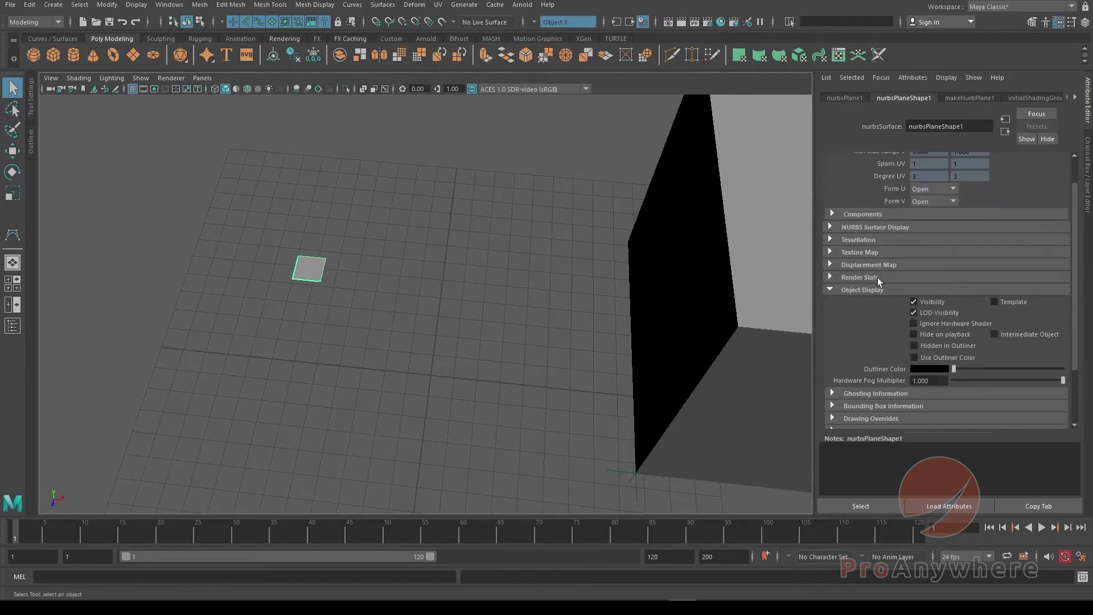
scroll(712, 280, "up", 3)
scroll(570, 270, "down", 4)
left_click_drag(550, 265, 525, 271, "alt")
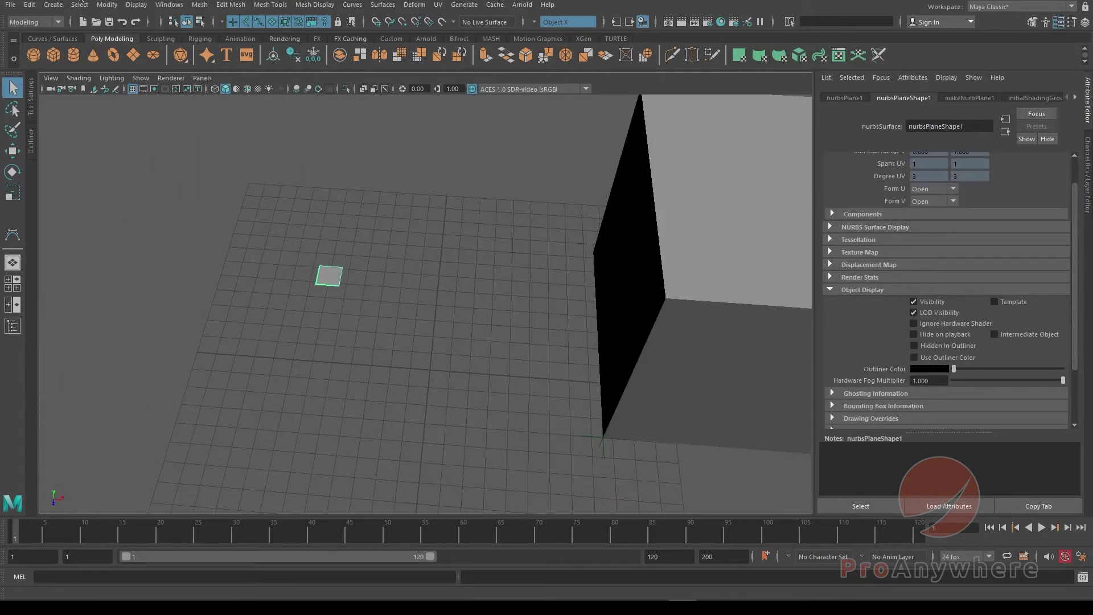
Turn on the display of CVs for the selected NURBS plane
left_click(114, 4)
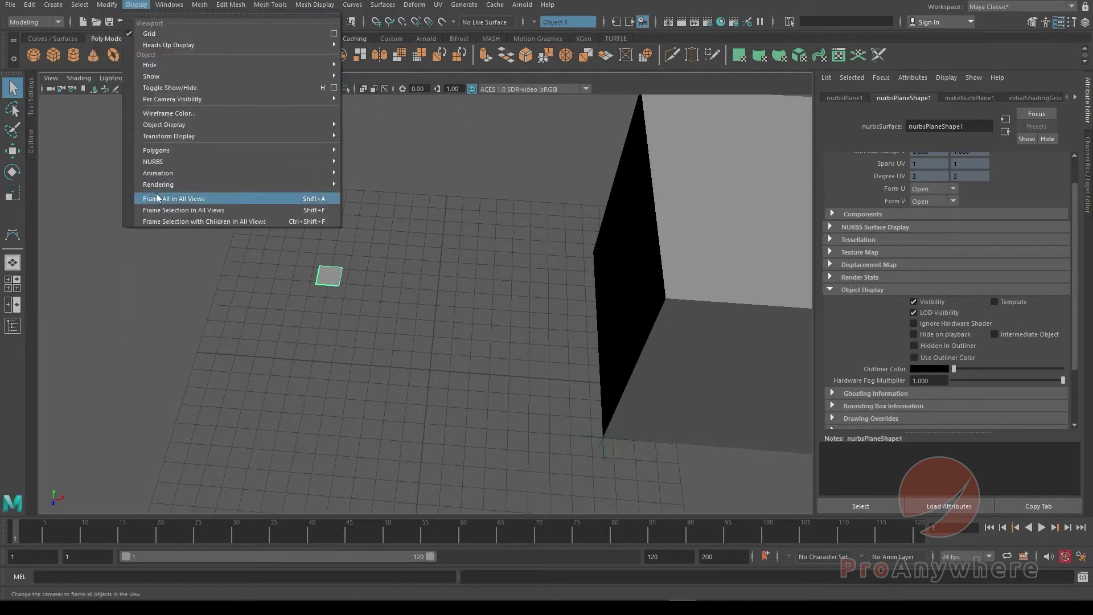
mouse_move(130, 7)
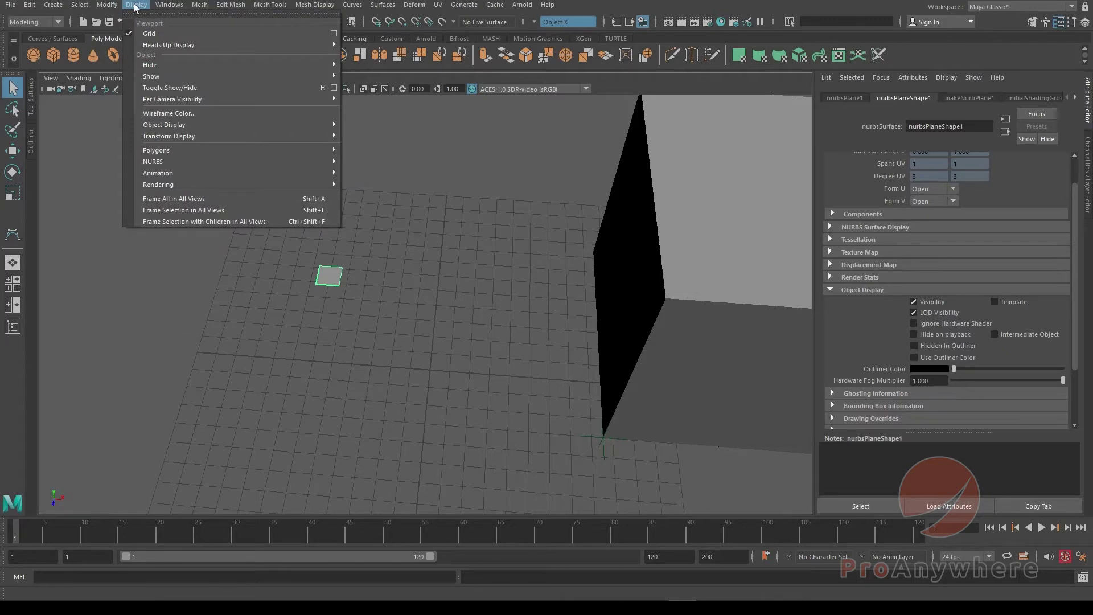
mouse_move(163, 162)
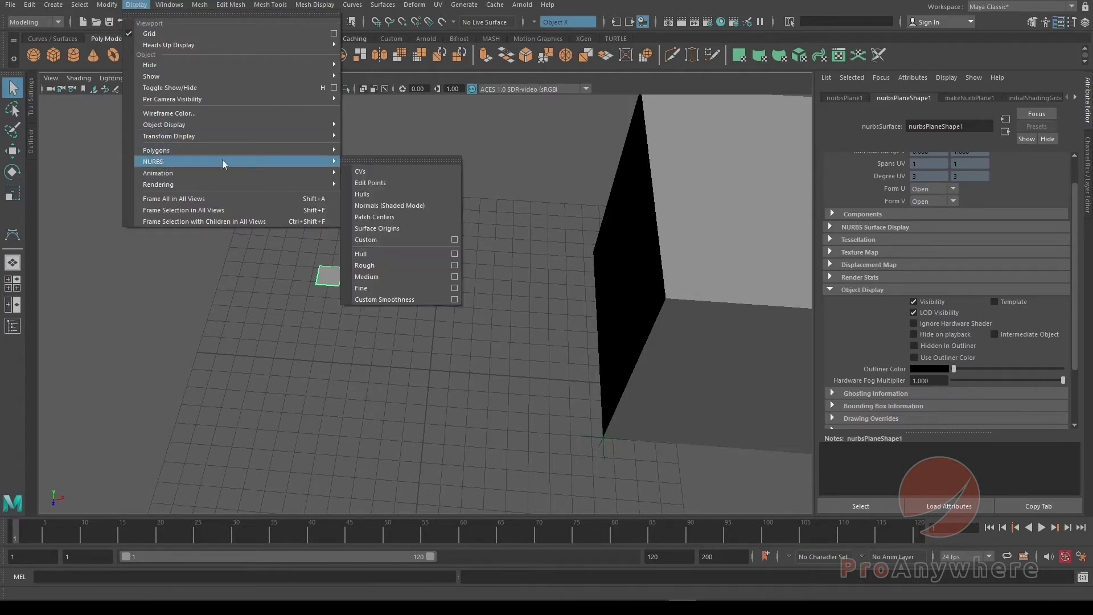
left_click(365, 169)
middle_click_drag(399, 238, 501, 276, "alt")
scroll(564, 276, "up", 5)
scroll(504, 275, "up", 5)
left_click_drag(565, 230, 553, 224, "alt")
middle_click_drag(553, 224, 487, 262, "alt")
Switch to component selection and select an inner column of the plane's CVs with the Move tool active
key("F8")
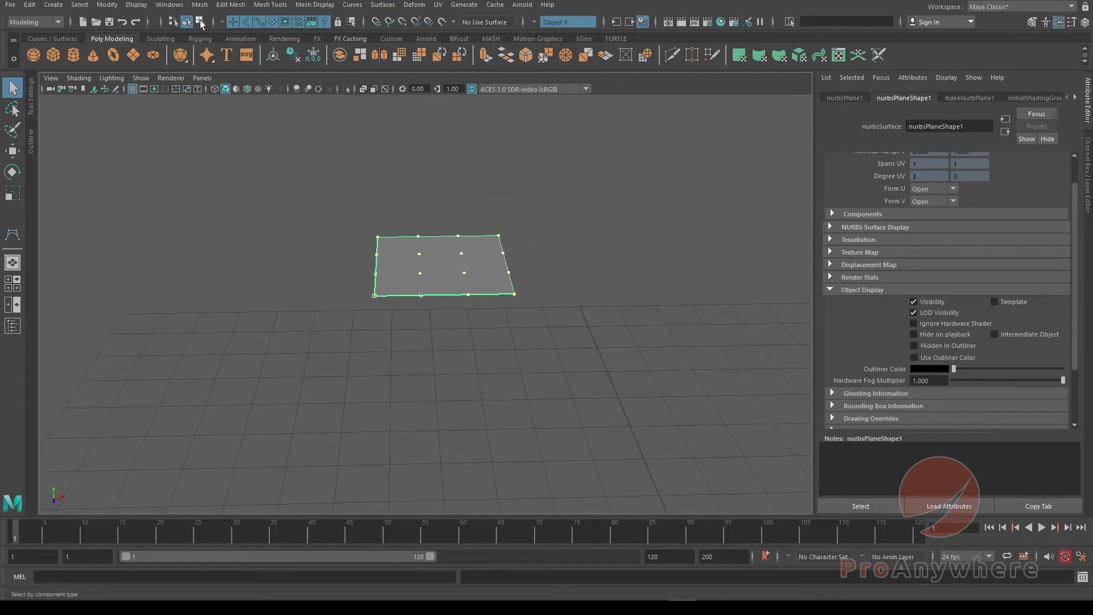
left_click_drag(446, 233, 464, 260)
key("w")
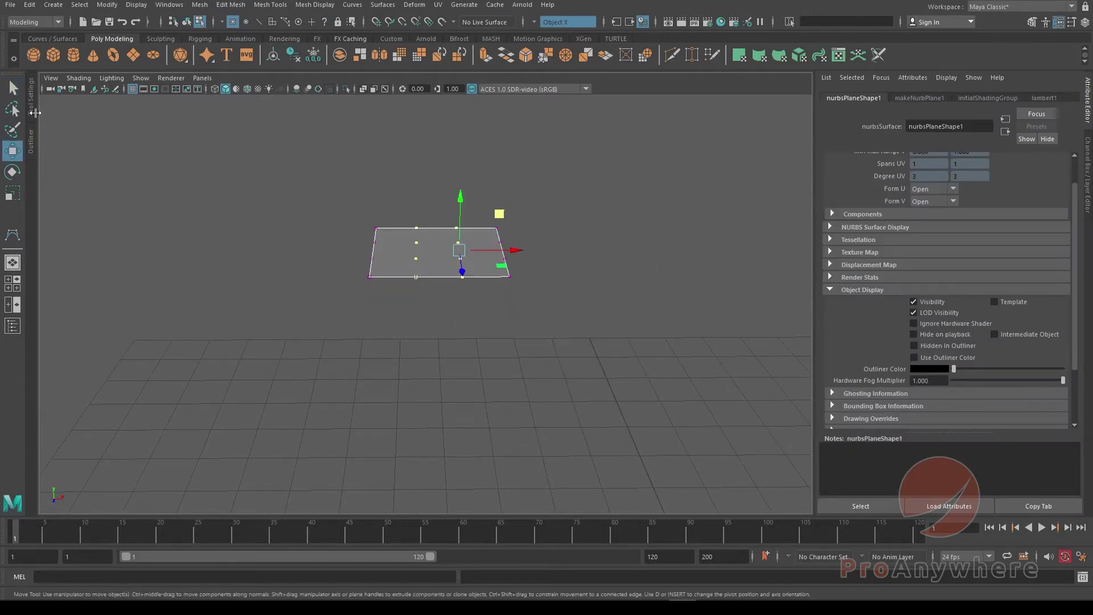
Reset the Move tool's symmetry to Off in the tool settings
left_click(28, 105)
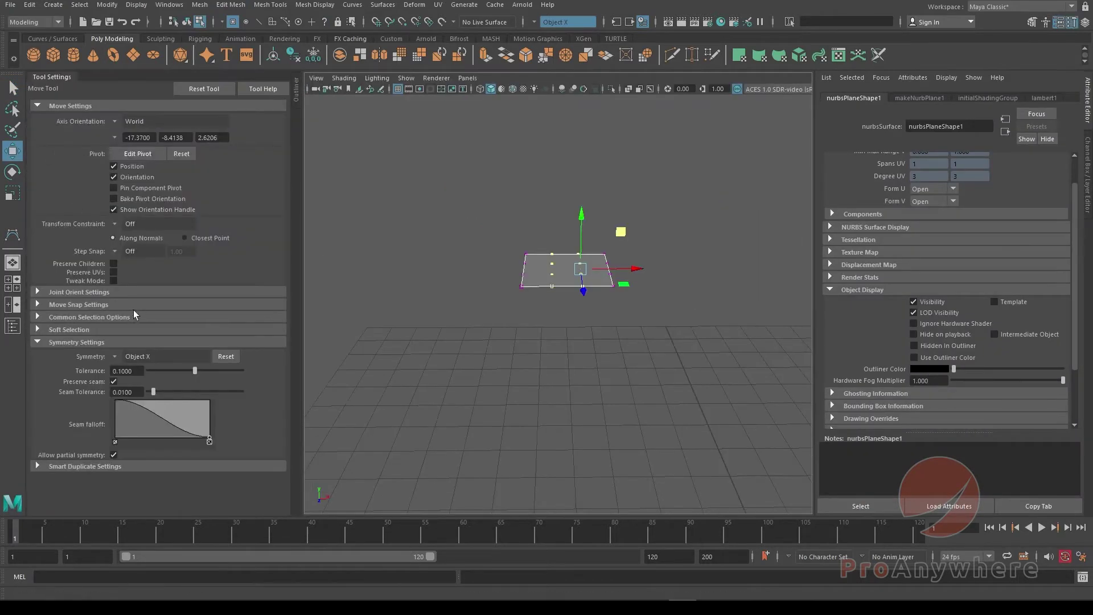
left_click(222, 356)
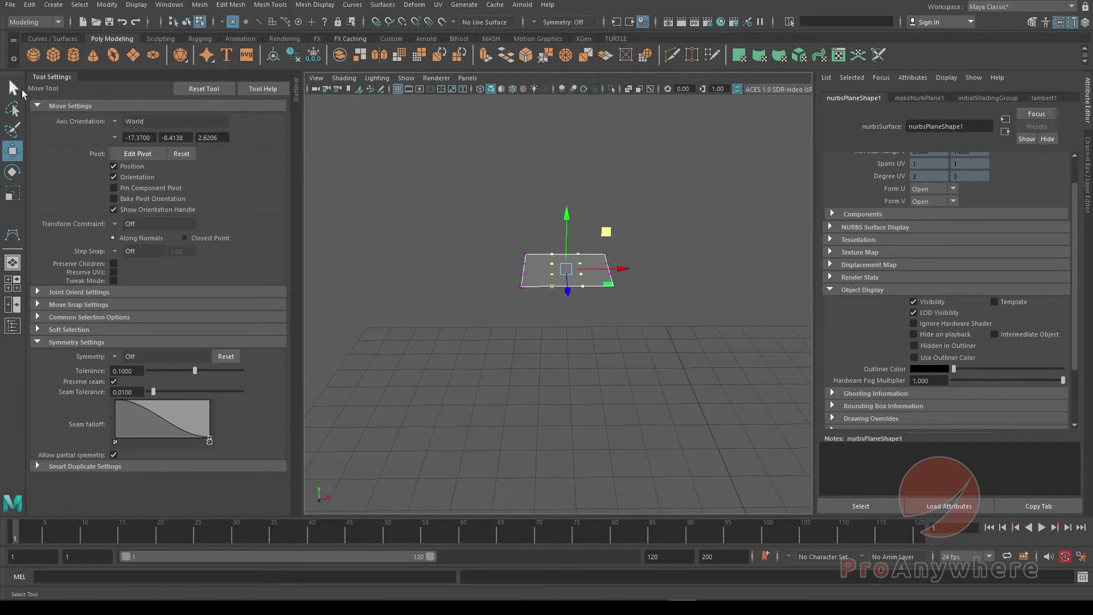
left_click(39, 80)
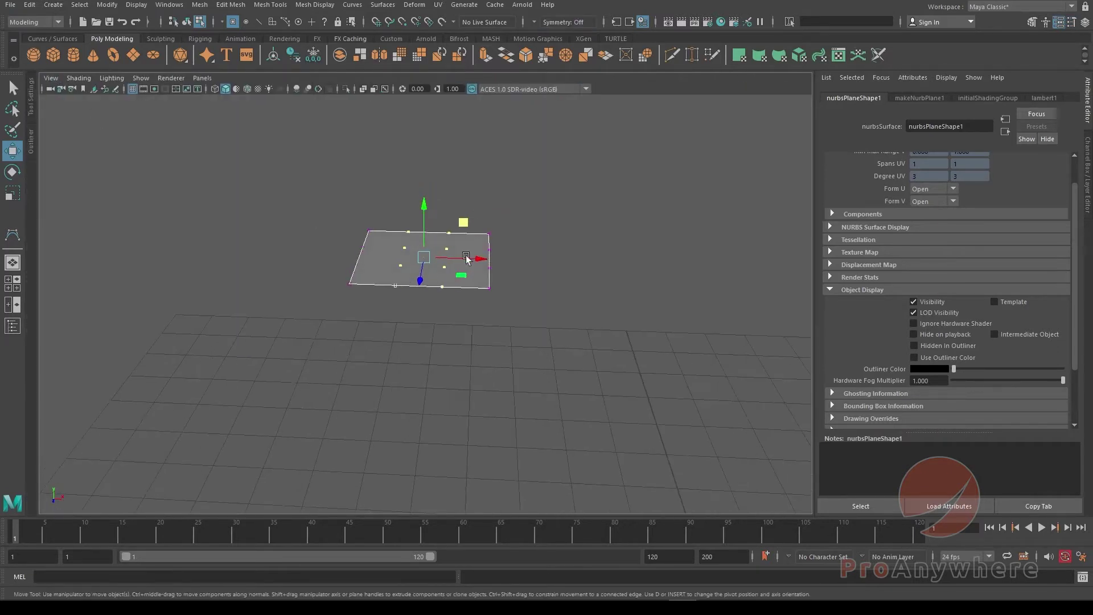
Raise the inner CV column nearer the cube to bend the NURBS plane into a hump, and clear the selection
left_click(541, 213)
left_click_drag(435, 207, 471, 293)
left_click_drag(481, 224, 378, 295)
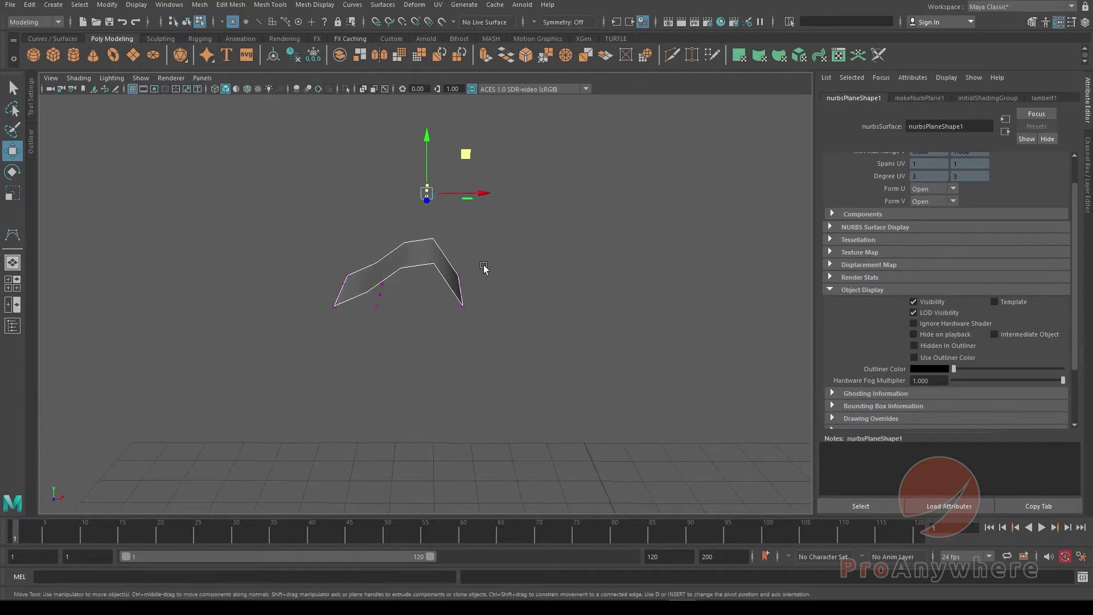
left_click_drag(483, 265, 421, 248, "alt")
key("q")
left_click(459, 272)
right_click_drag(498, 298, 436, 285, "alt")
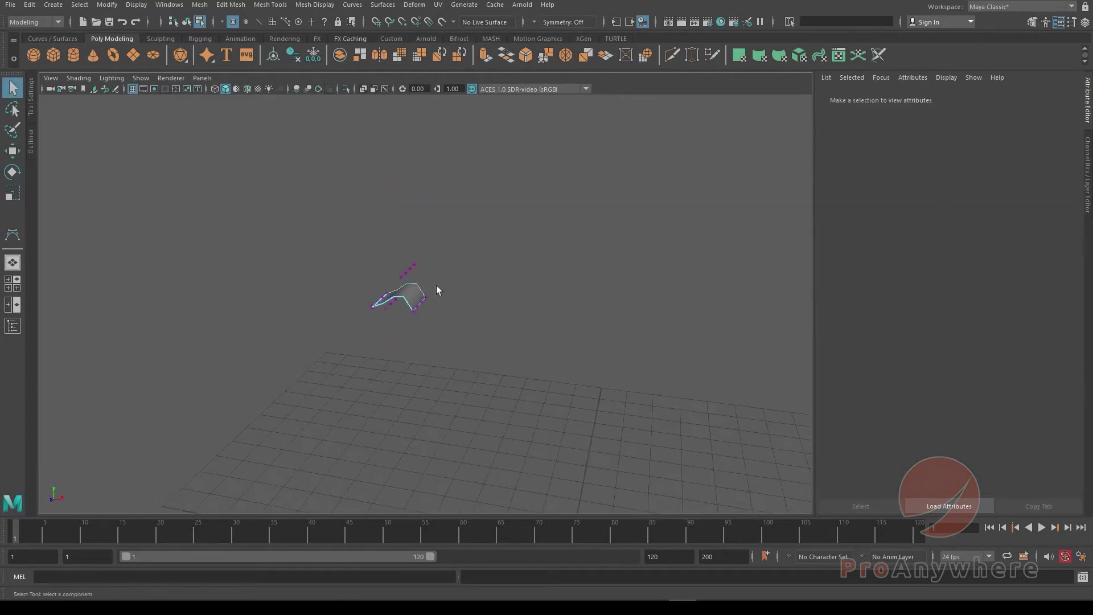
Return to object selection mode
left_click(191, 24)
right_click_drag(532, 332, 471, 321, "alt")
middle_click_drag(471, 321, 434, 270, "alt")
right_click_drag(484, 274, 641, 426, "alt")
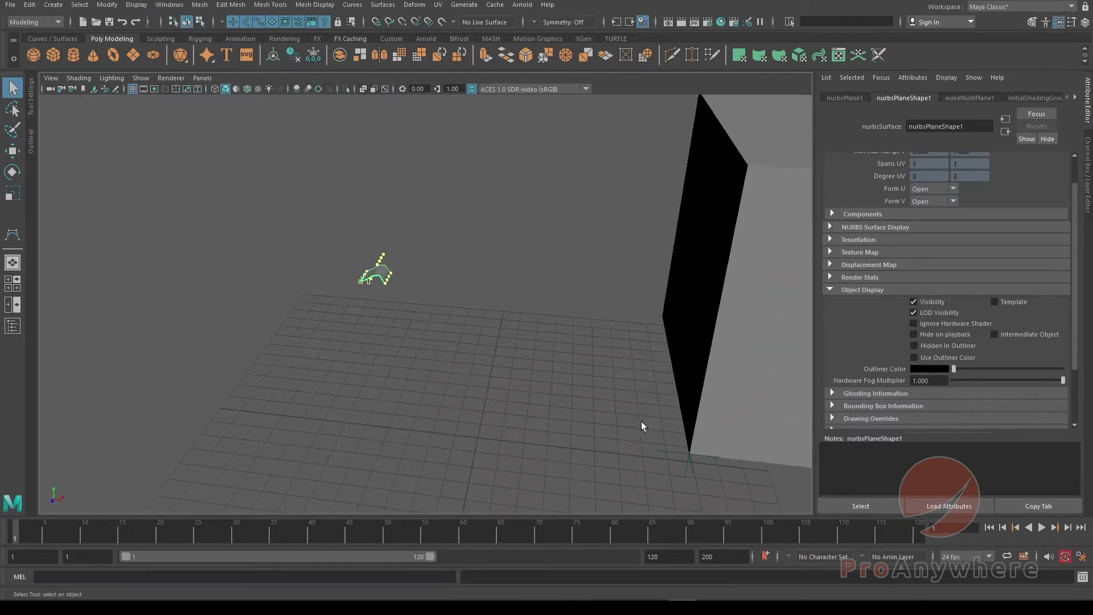
Select the locator on the cube's corner and move it freely to a spot near the bent NURBS plane
key("w")
left_click_drag(665, 451, 668, 453)
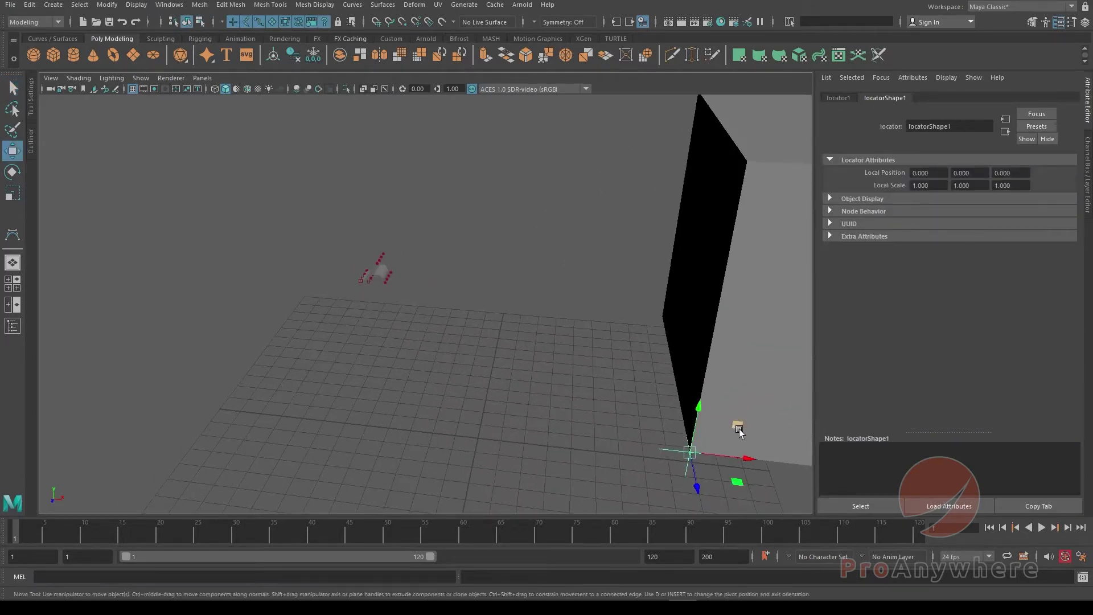
left_click_drag(737, 427, 507, 209)
middle_click_drag(457, 237, 481, 246, "alt")
right_click_drag(481, 246, 665, 360, "alt")
middle_click_drag(572, 225, 569, 280, "alt")
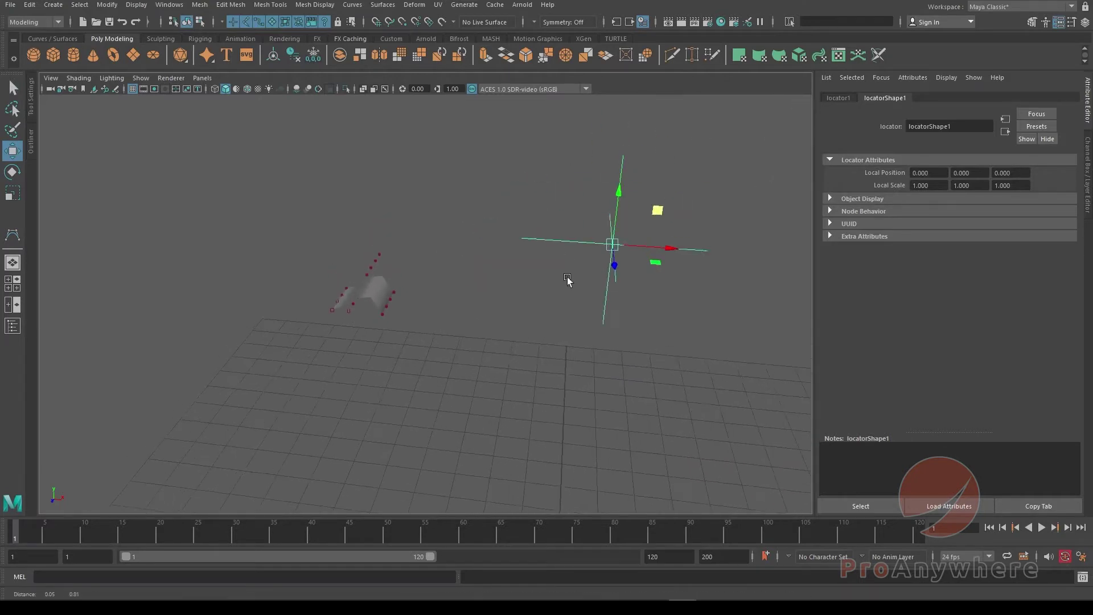
mouse_move(569, 281)
right_mouse_down("alt")
mouse_move(642, 323)
mouse_move(574, 262)
right_mouse_up("alt")
left_click_drag(671, 201, 543, 190)
left_click_drag(537, 239, 441, 261, "alt")
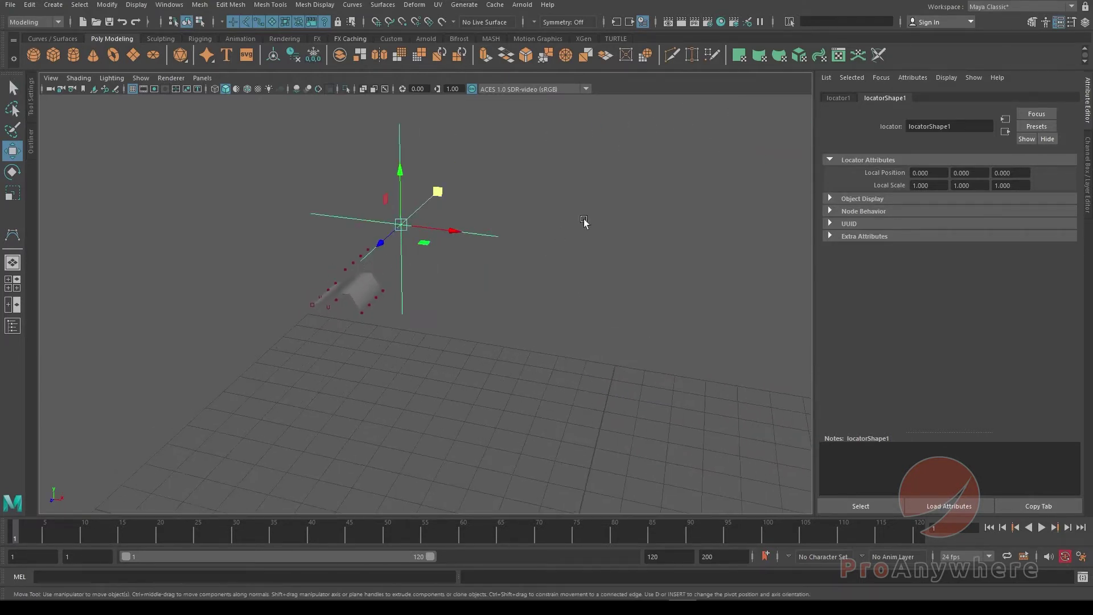
Enable point snapping and snap the locator onto a CV on the bent plane's edge facing the cube, then deselect it
left_click(401, 23)
left_click_drag(377, 274, 442, 283, "alt")
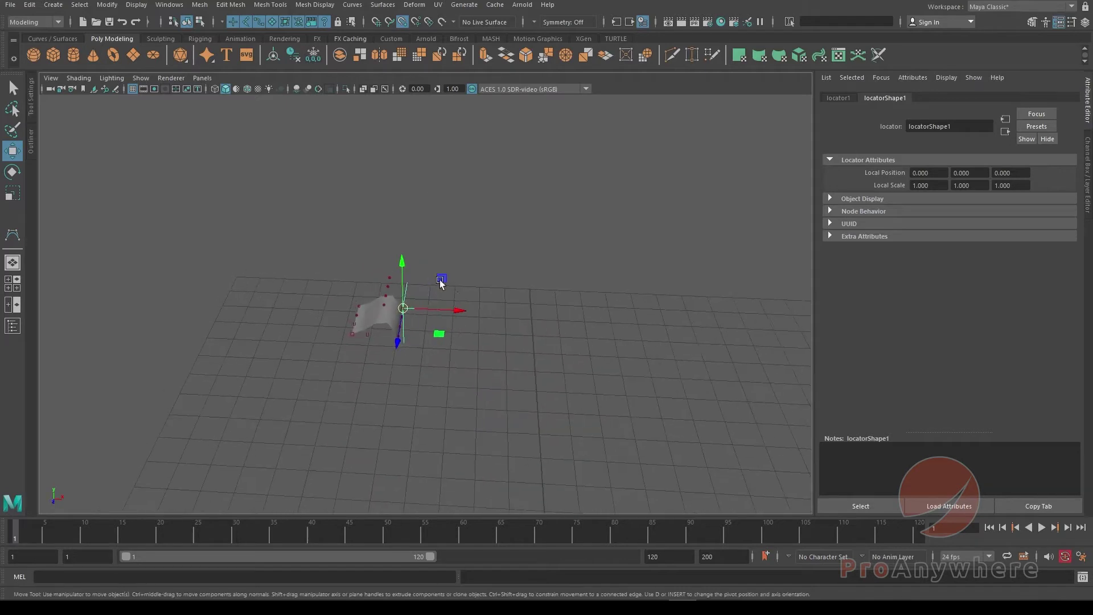
middle_click_drag(450, 282, 476, 261, "alt")
left_click_drag(476, 261, 504, 301, "alt")
key("q")
left_click(512, 306)
Switch the viewport to the front orthographic view with the bent plane, locator and cube in sight
right_click_drag(530, 314, 361, 221, "alt")
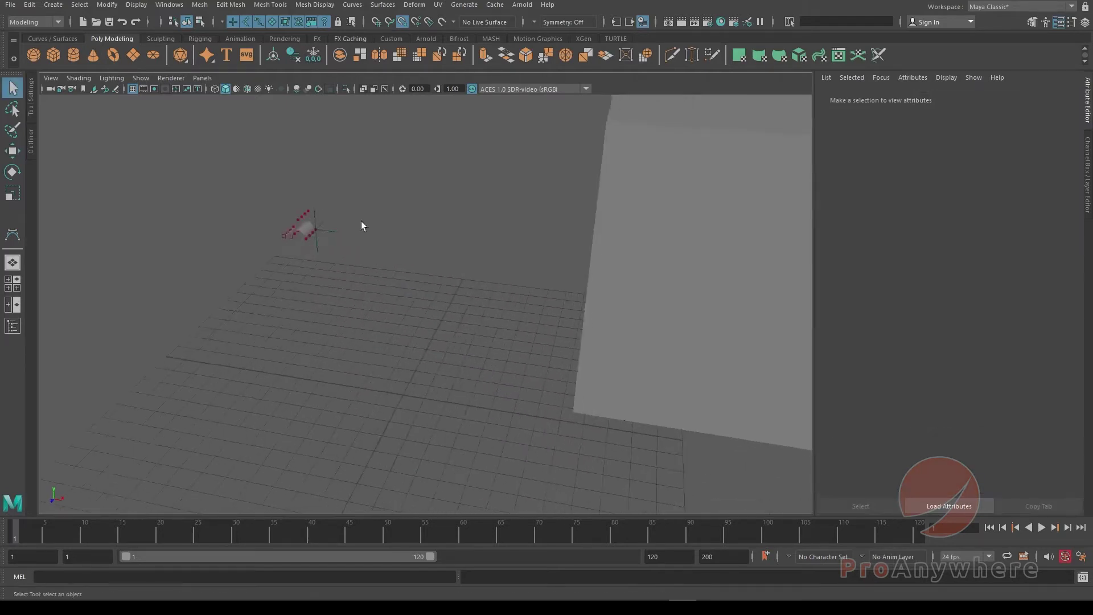
left_click_drag(361, 221, 411, 262, "alt")
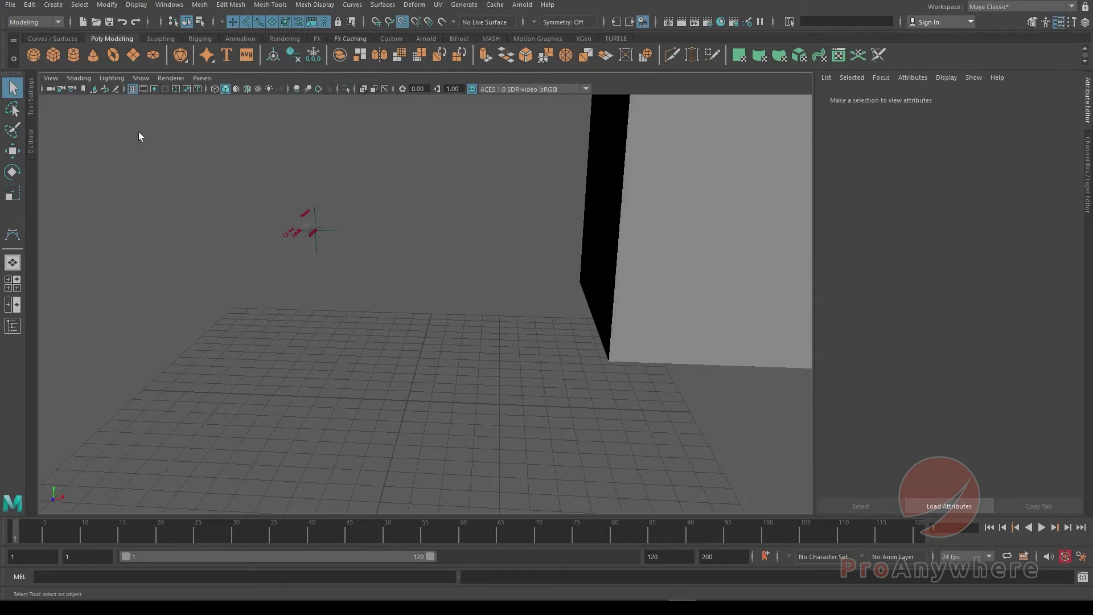
key("space")
left_click_drag(395, 285, 394, 311)
middle_click_drag(386, 309, 353, 353, "alt")
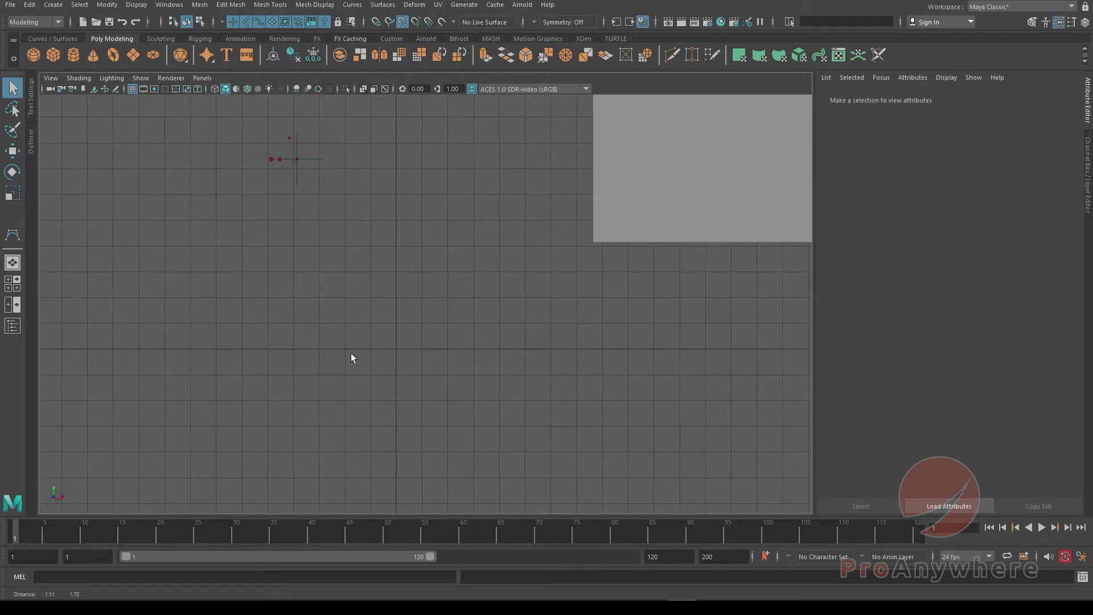
Activate the CV Curve tool with its options set to cubic degree, uniform knot spacing and multiple end knots
left_click(52, 6)
mouse_move(132, 90)
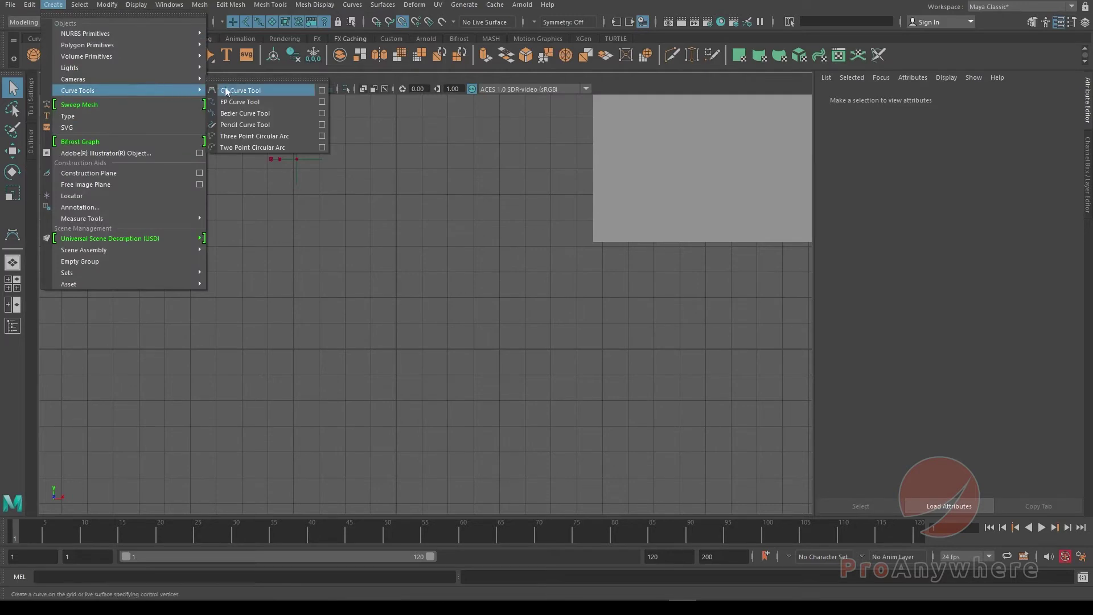
left_click(322, 91)
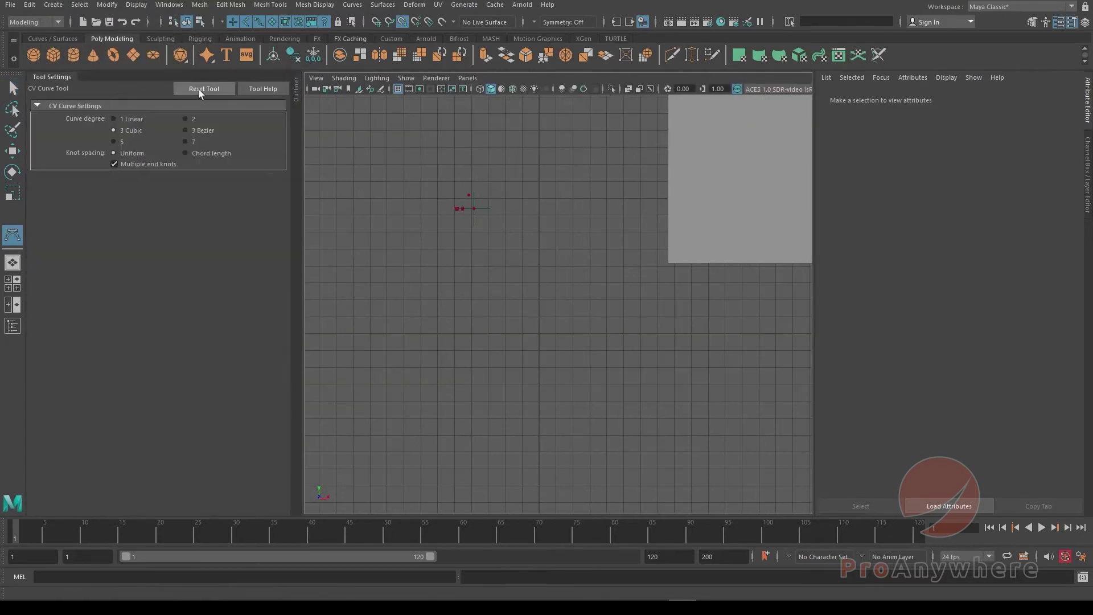
left_click(80, 76)
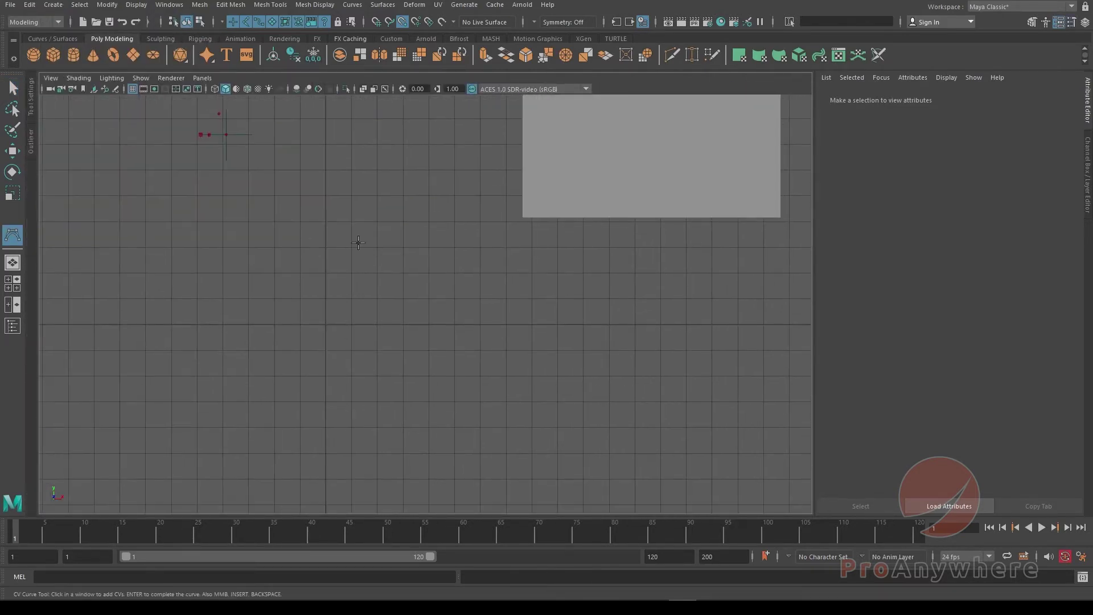
middle_click_drag(358, 242, 356, 223, "alt")
left_click(354, 399)
left_click(291, 301)
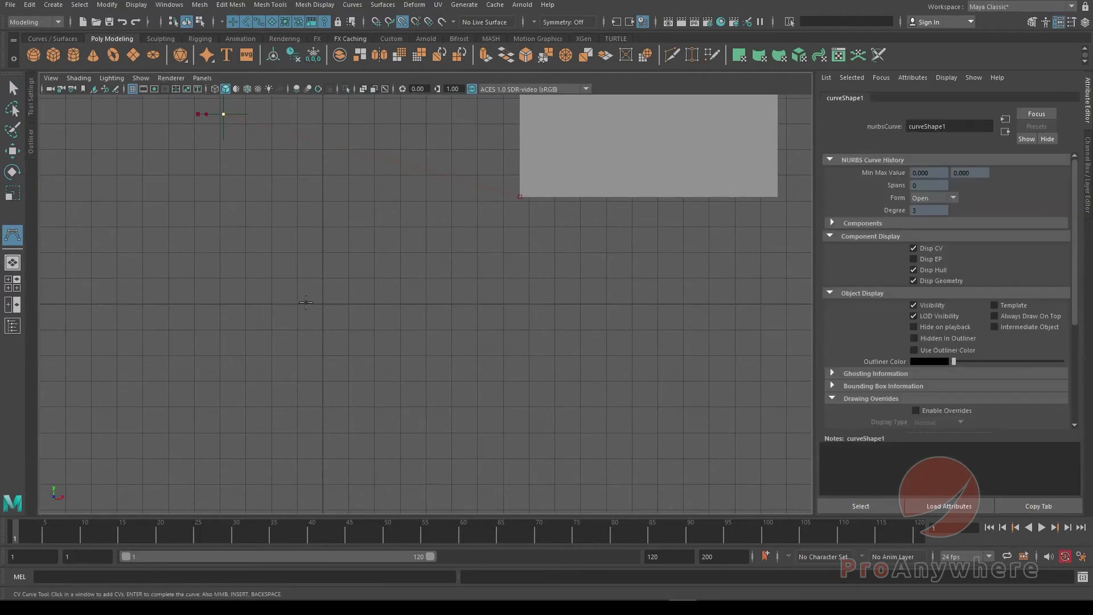
key("ctrl+z")
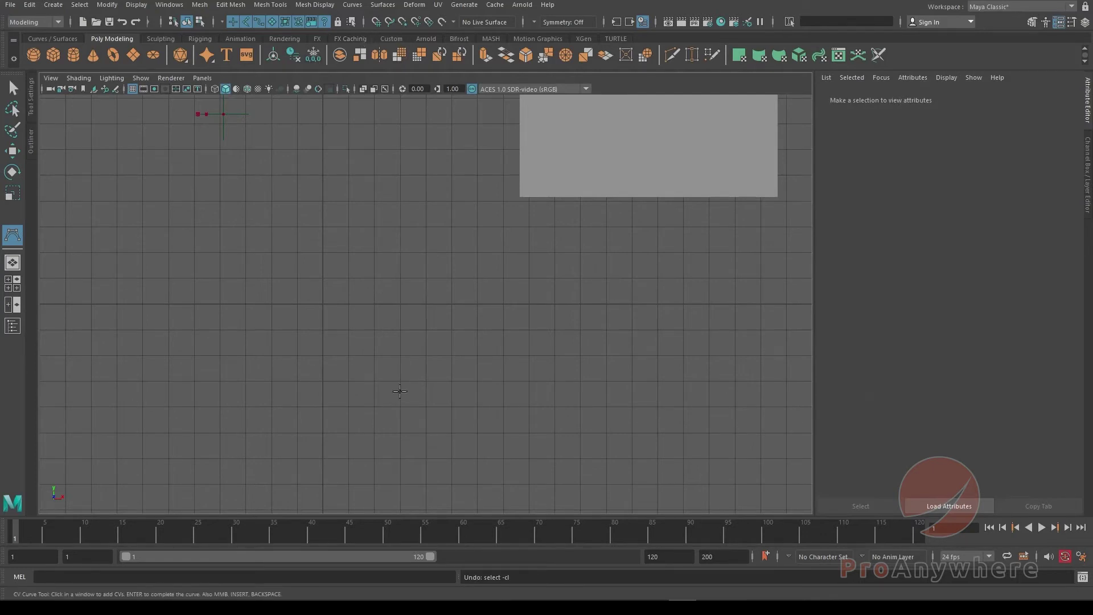
Without point snapping, draw a winding seven-CV curve from below the front view's centre up to the cube's lower corner, and finish it
left_click(379, 402)
left_click(268, 347)
left_click(271, 276)
left_click(346, 249)
left_click(449, 256)
left_click(528, 241)
left_click(525, 213)
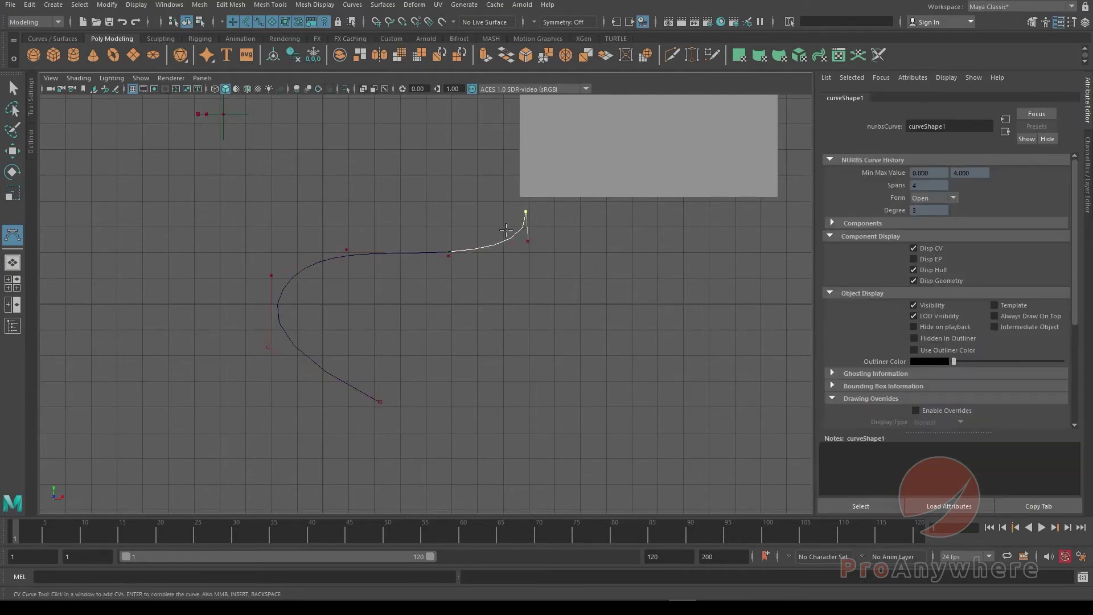
key("q")
Return to the perspective view of the curve and turn on the display of the curve's CVs
key("space")
left_click_drag(501, 309, 445, 378)
scroll(448, 329, "down", 1)
scroll(445, 379, "down", 2)
right_click_drag(446, 378, 478, 409, "alt")
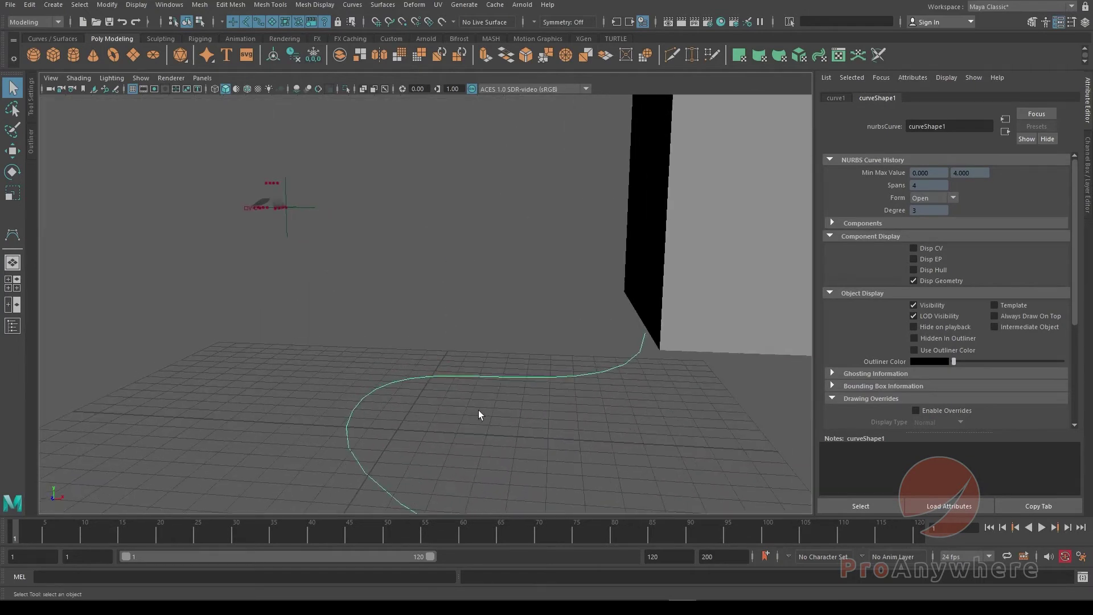
middle_click_drag(456, 392, 434, 359, "alt")
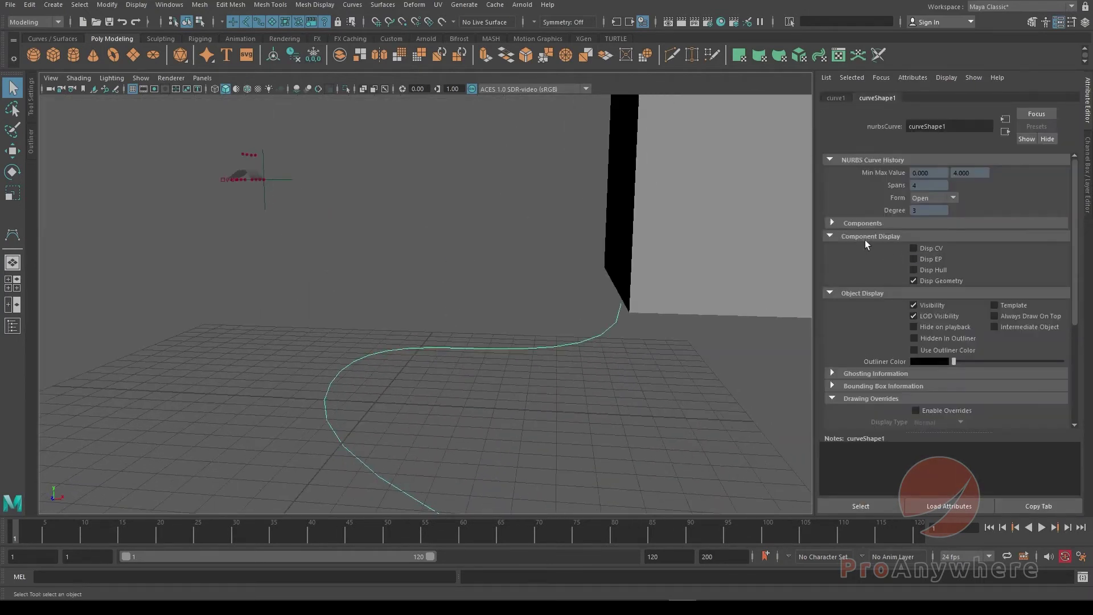
left_click_drag(567, 420, 501, 341, "alt")
Select the locator and move it freely down from the bent plane to a spot near the curve
left_click(447, 224)
left_click(362, 183)
key("w")
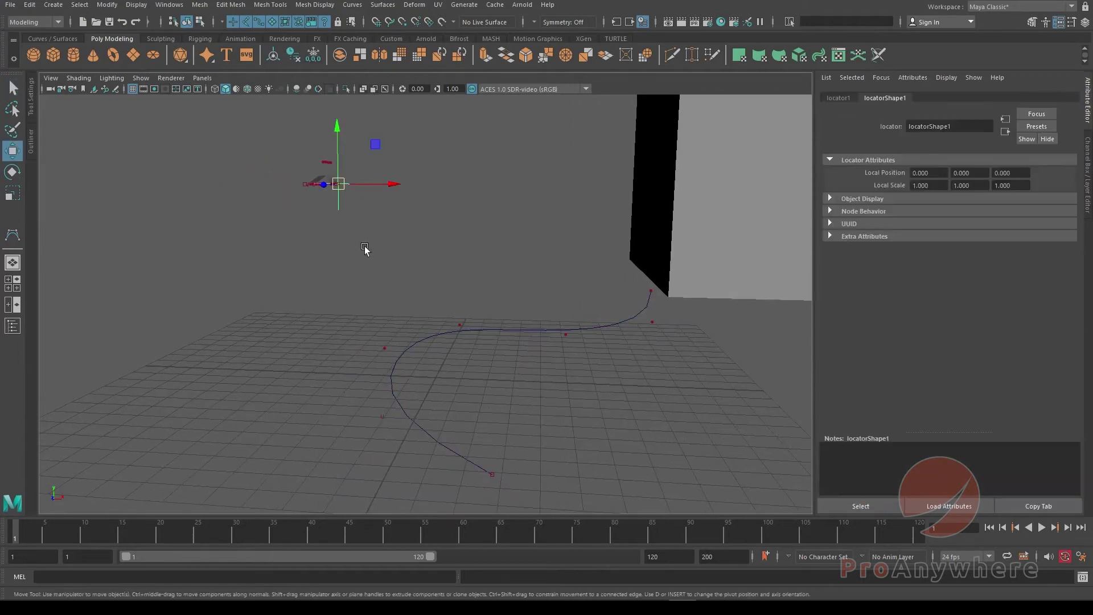
left_click_drag(339, 184, 337, 262)
Try point snapping on the locator by moving it towards the curve's CVs, and undo the move
left_click(403, 23)
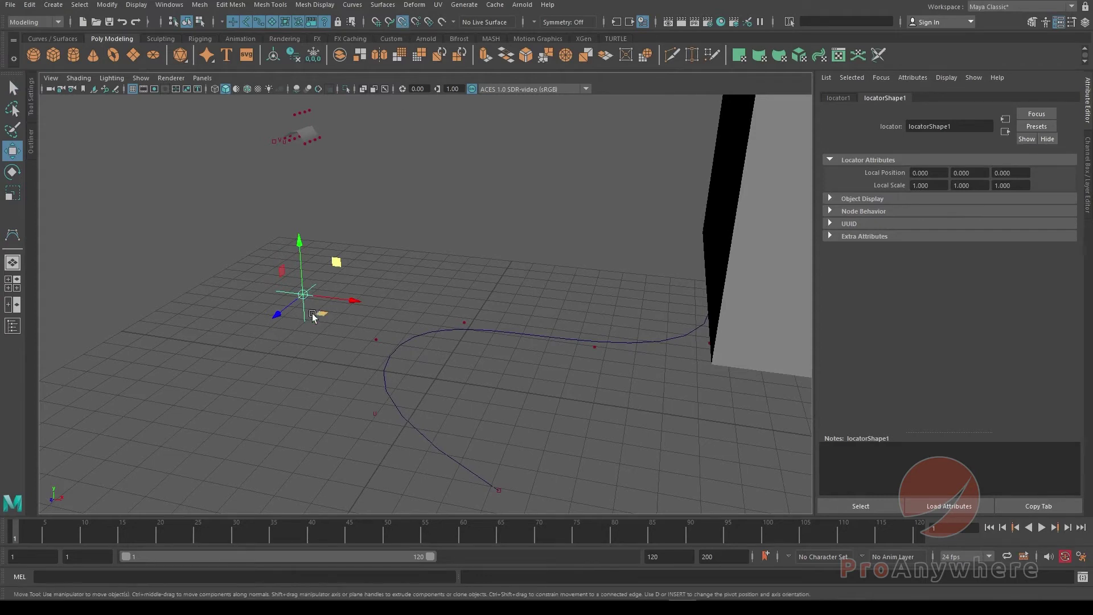
left_click_drag(305, 294, 601, 333)
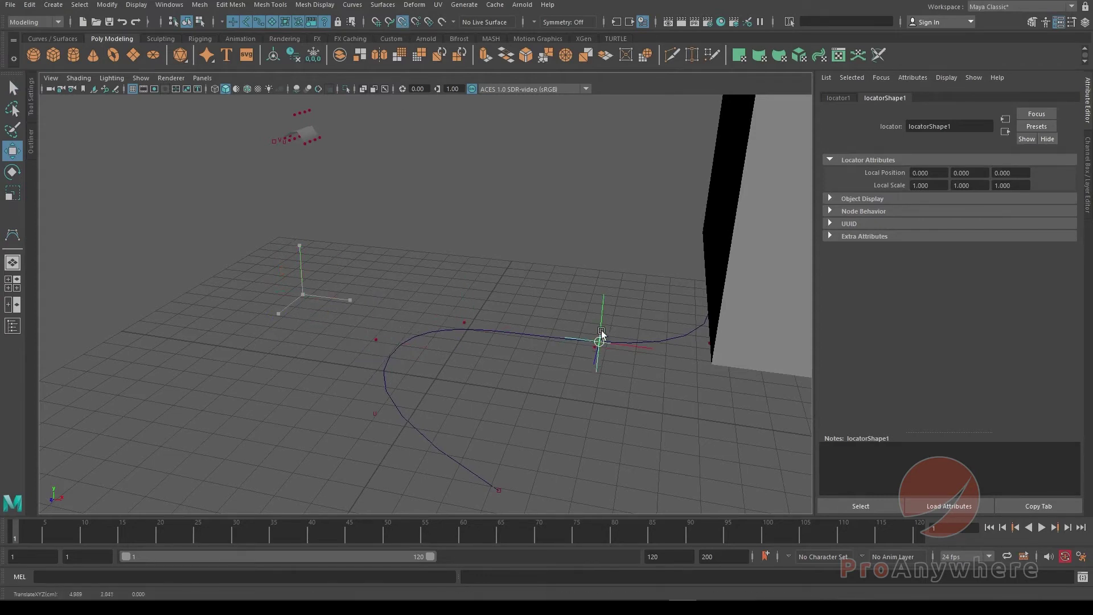
left_click_drag(503, 371, 393, 345, "alt")
key("ctrl+z")
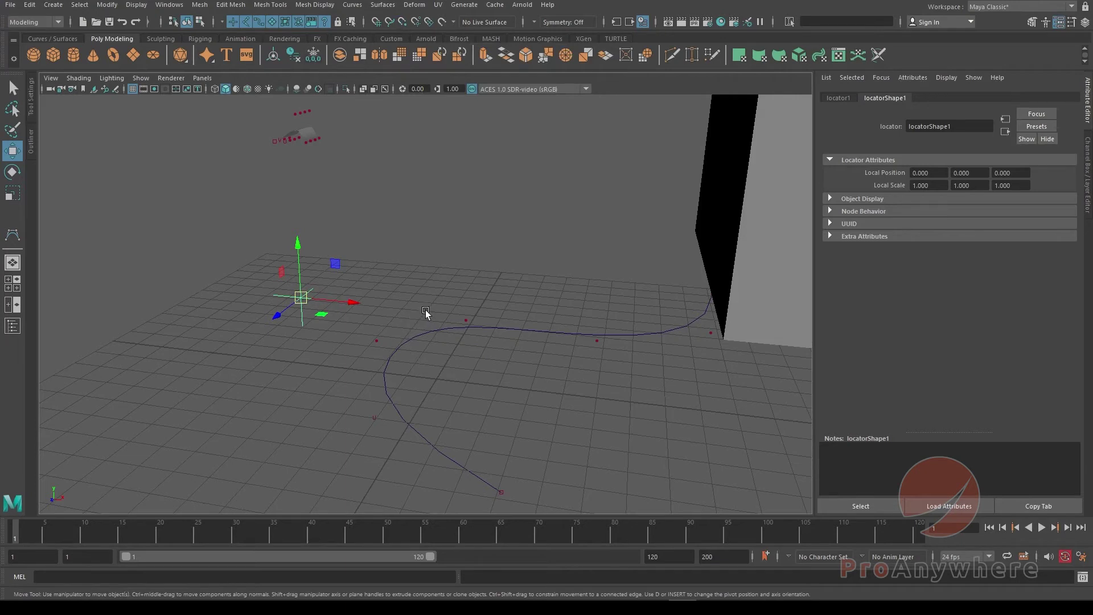
Temporarily enable point snapping and snap the locator onto the curve's second CV, near its free lower end
key("v")
left_click_drag(301, 302, 369, 392)
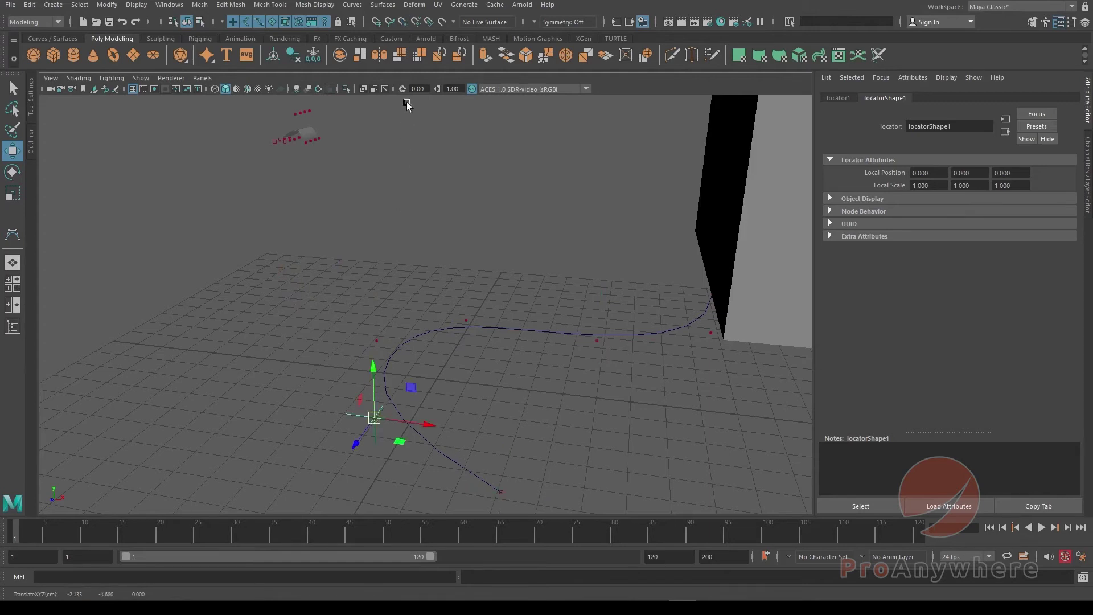
left_click_drag(494, 220, 490, 296, "alt")
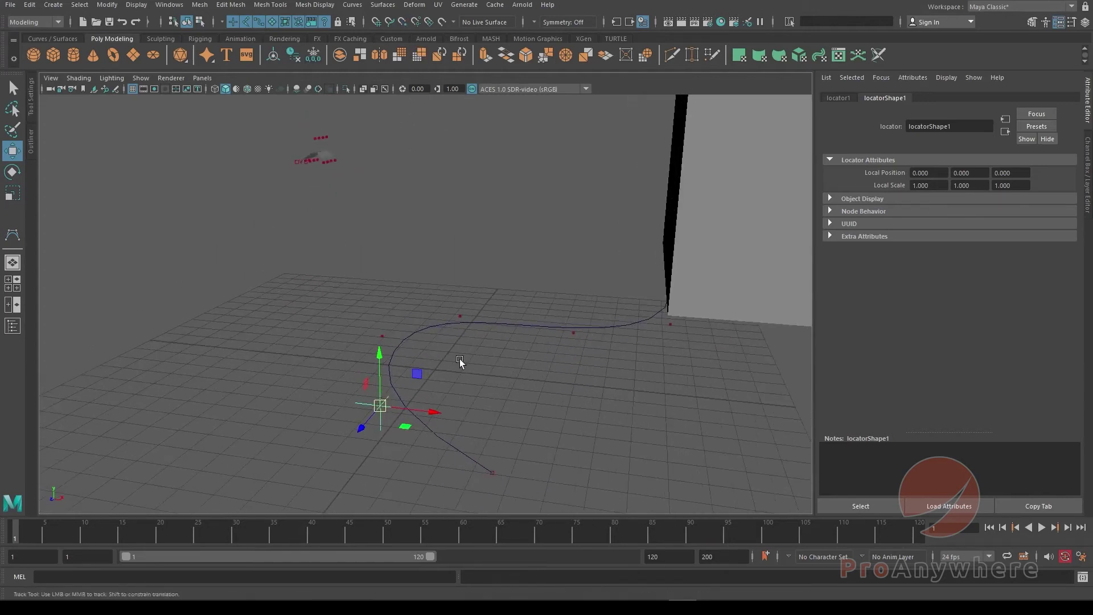
scroll(460, 362, "up", 2)
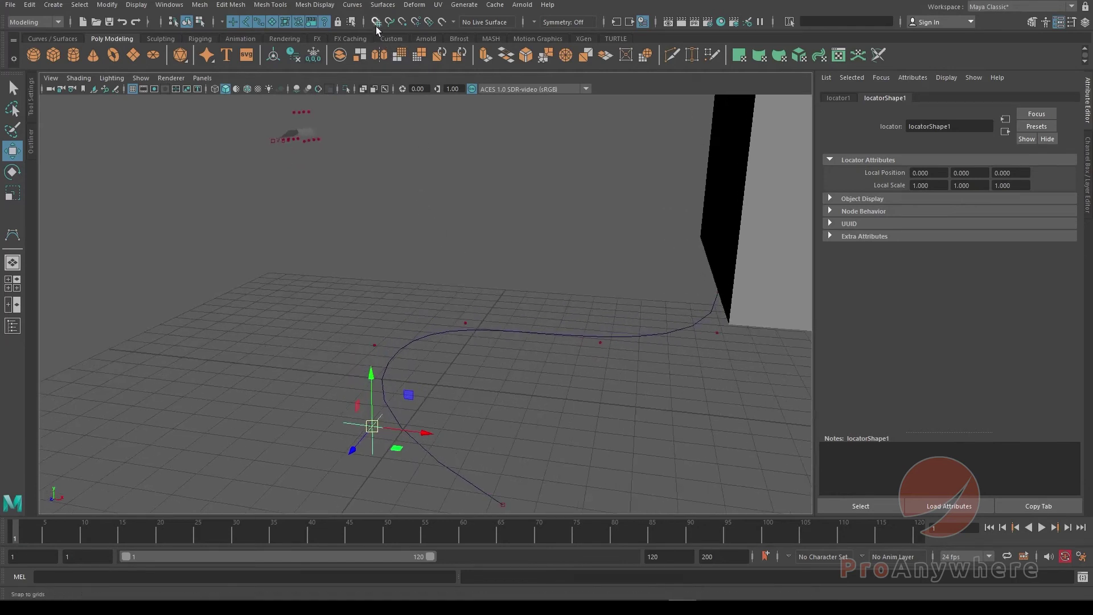